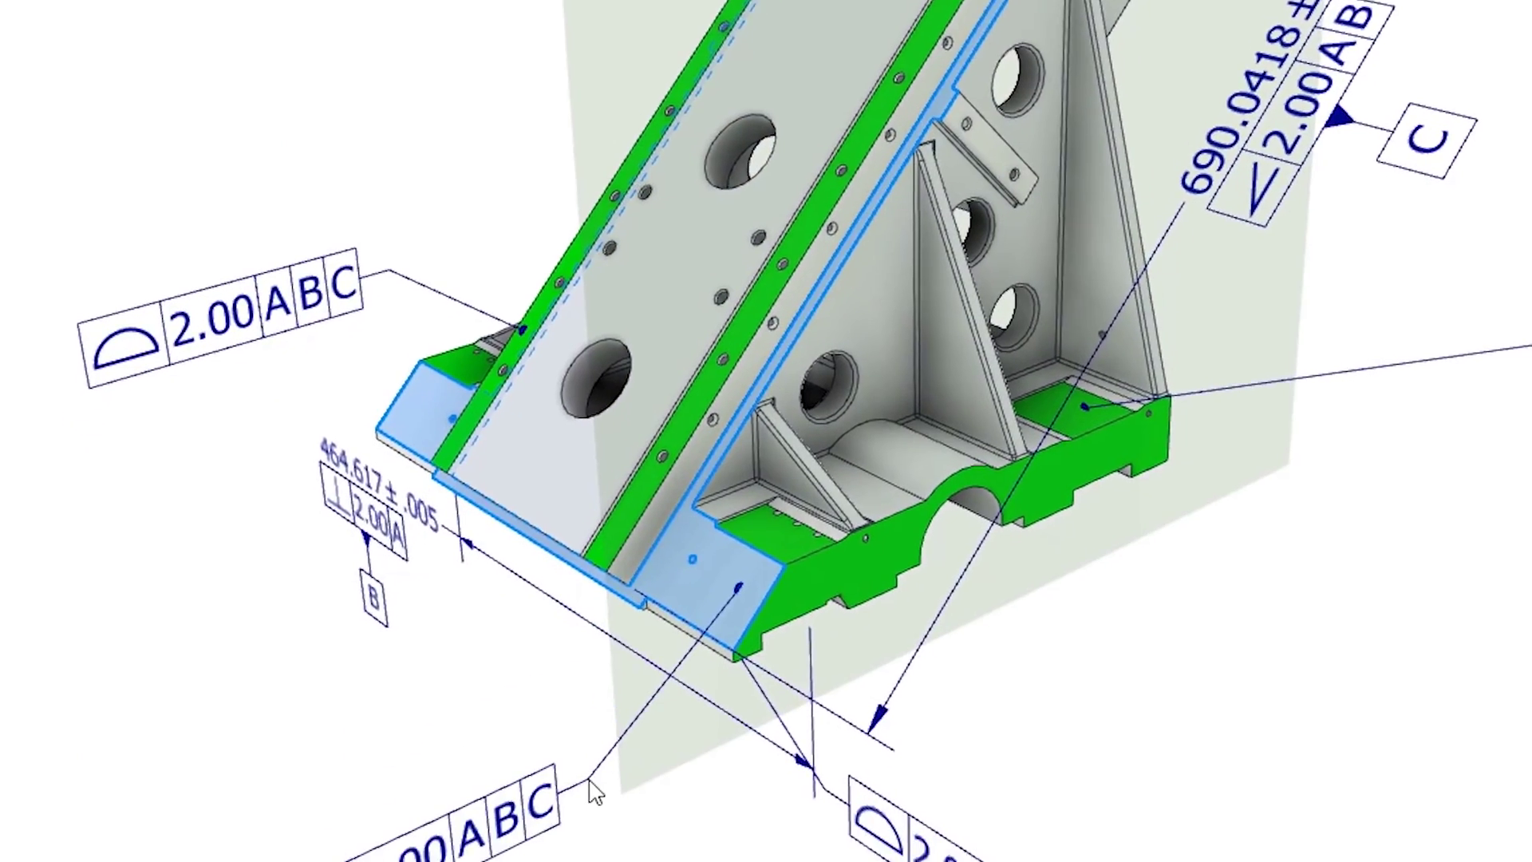
Select the lower tolerance frame and add a general profile note: 1.00 applies to all surfaces
click(592, 790)
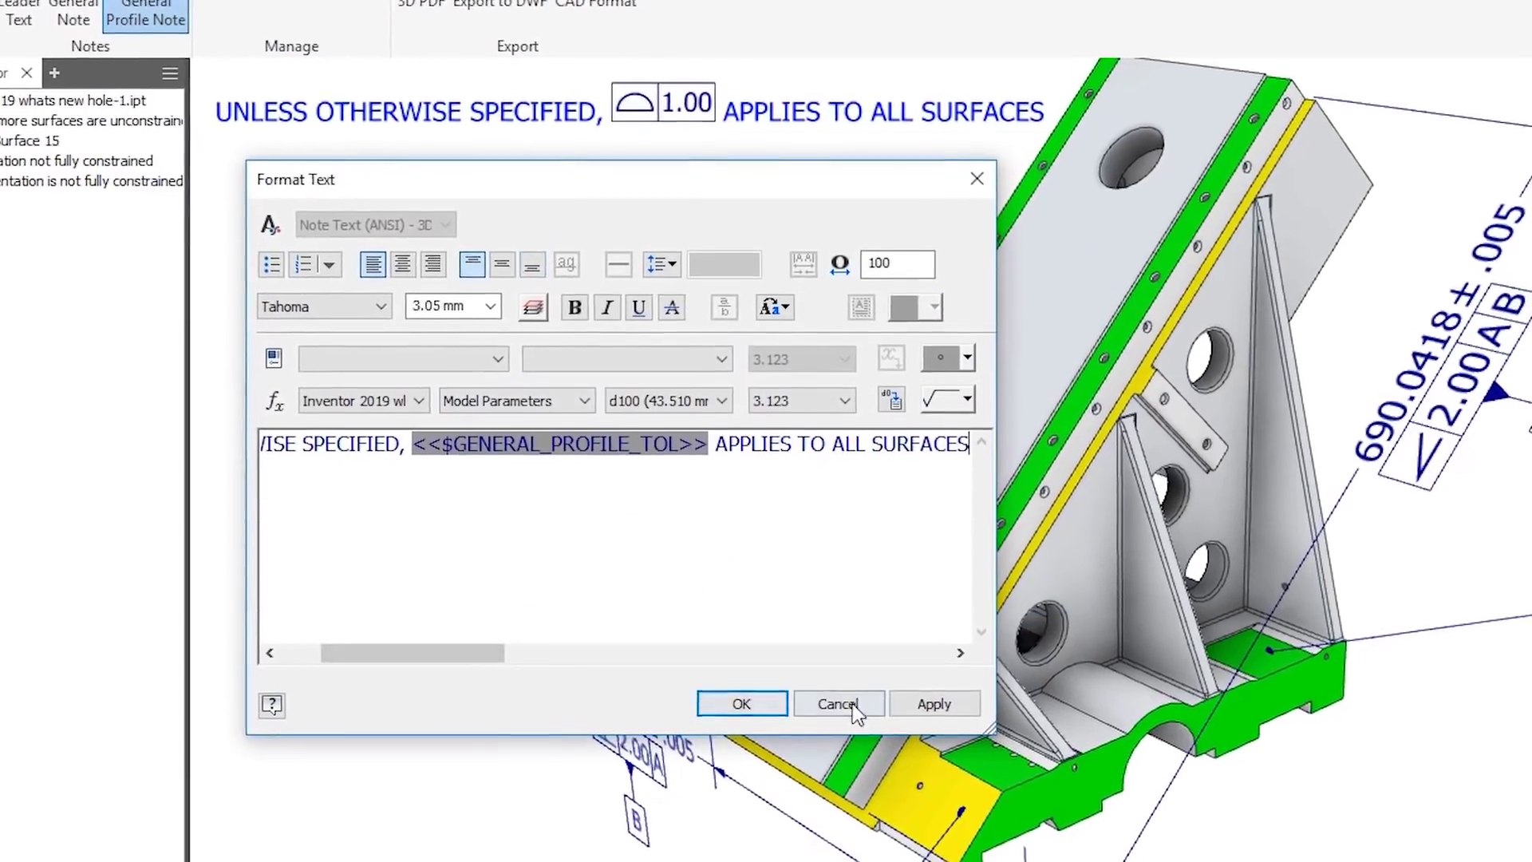
click(766, 702)
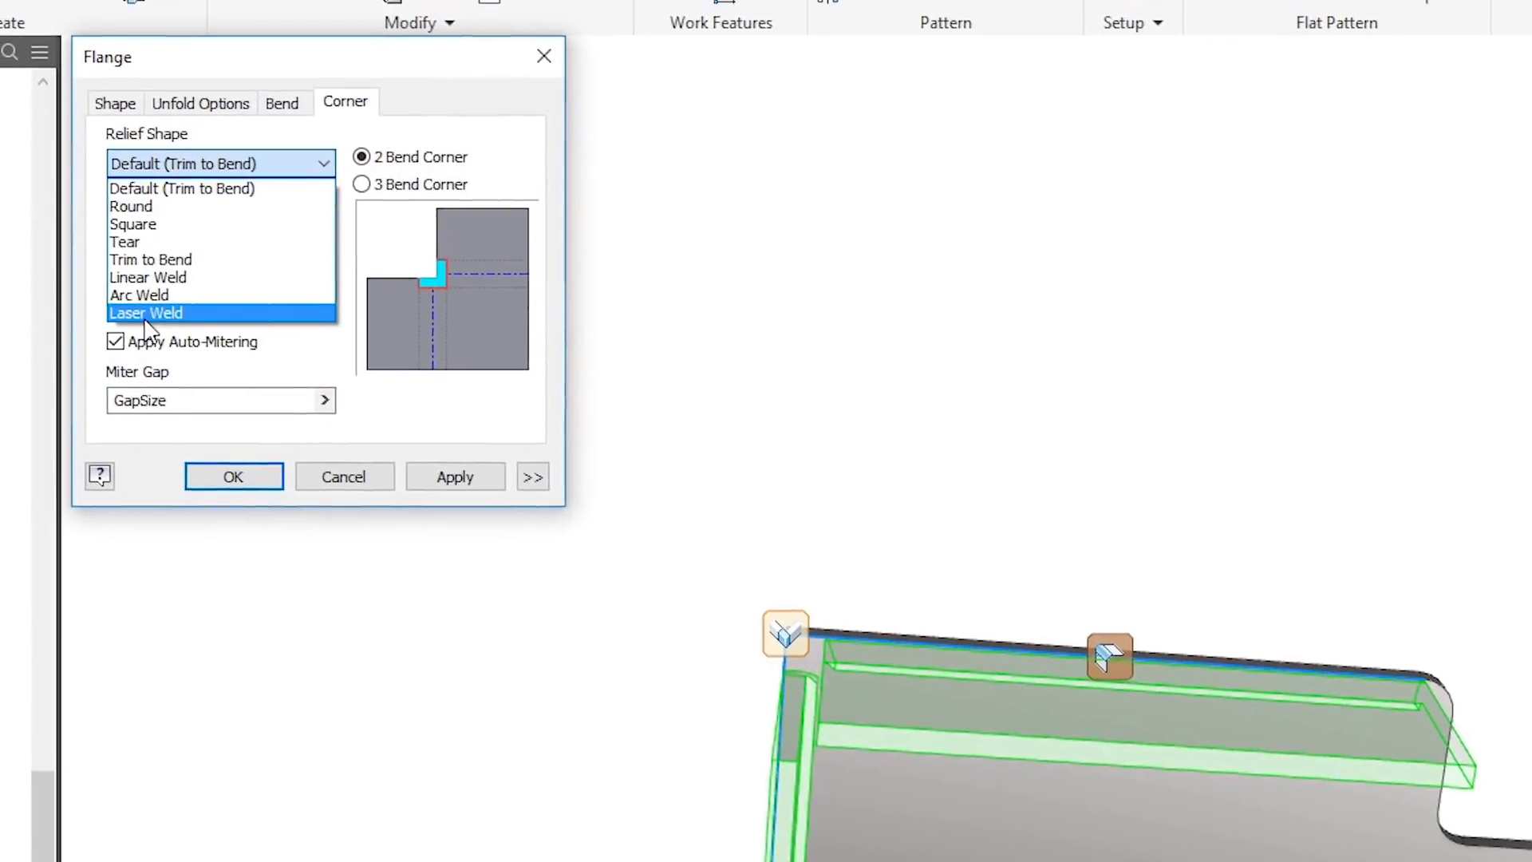
Give the flange a Laser Weld relief and place a third pocket-floor hole 20 from the edge
click(137, 294)
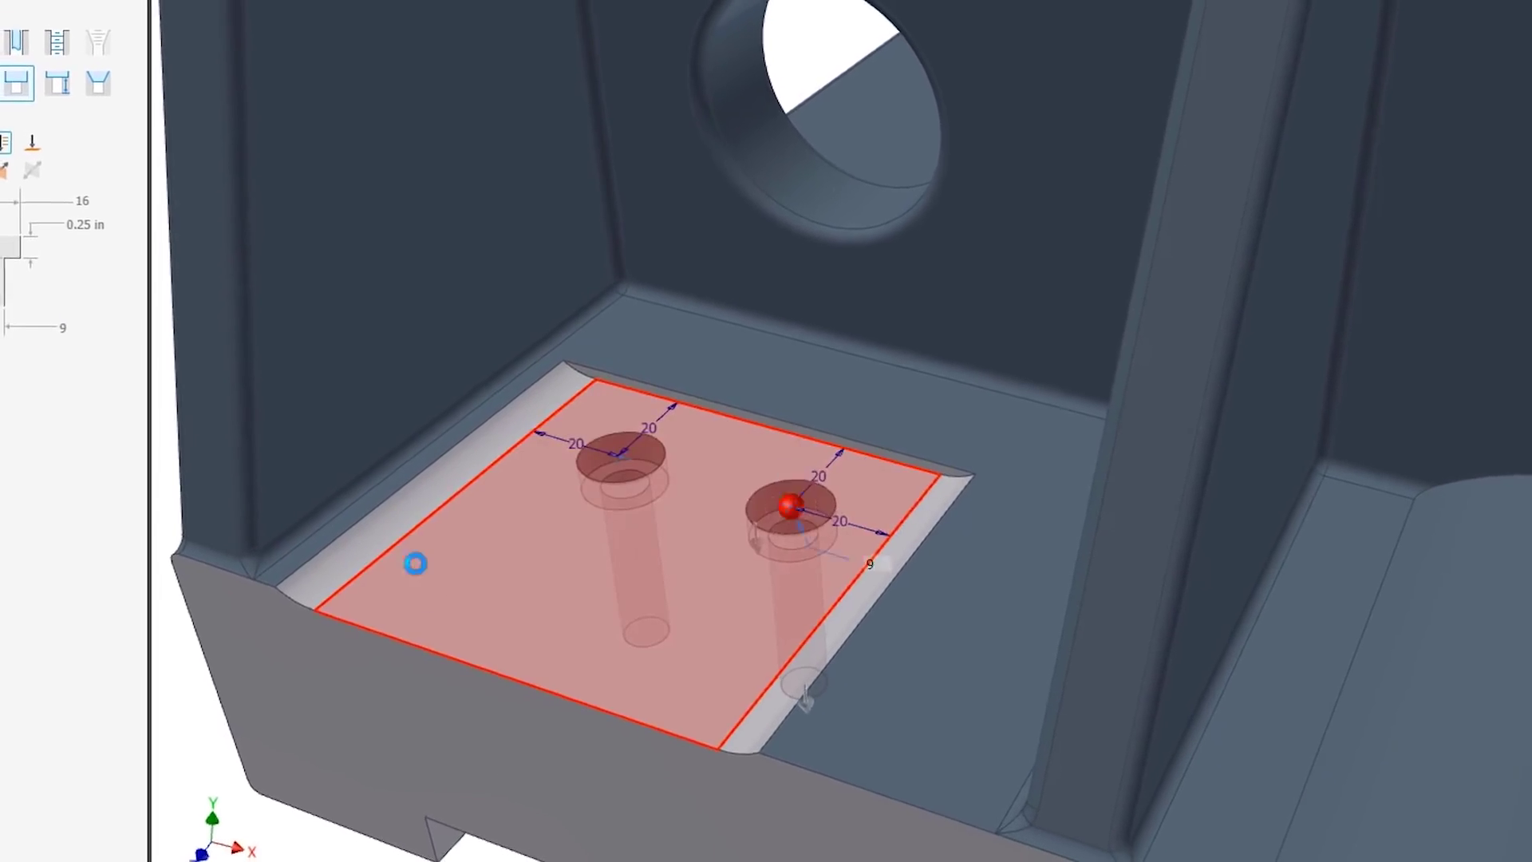
click(469, 590)
click(381, 563)
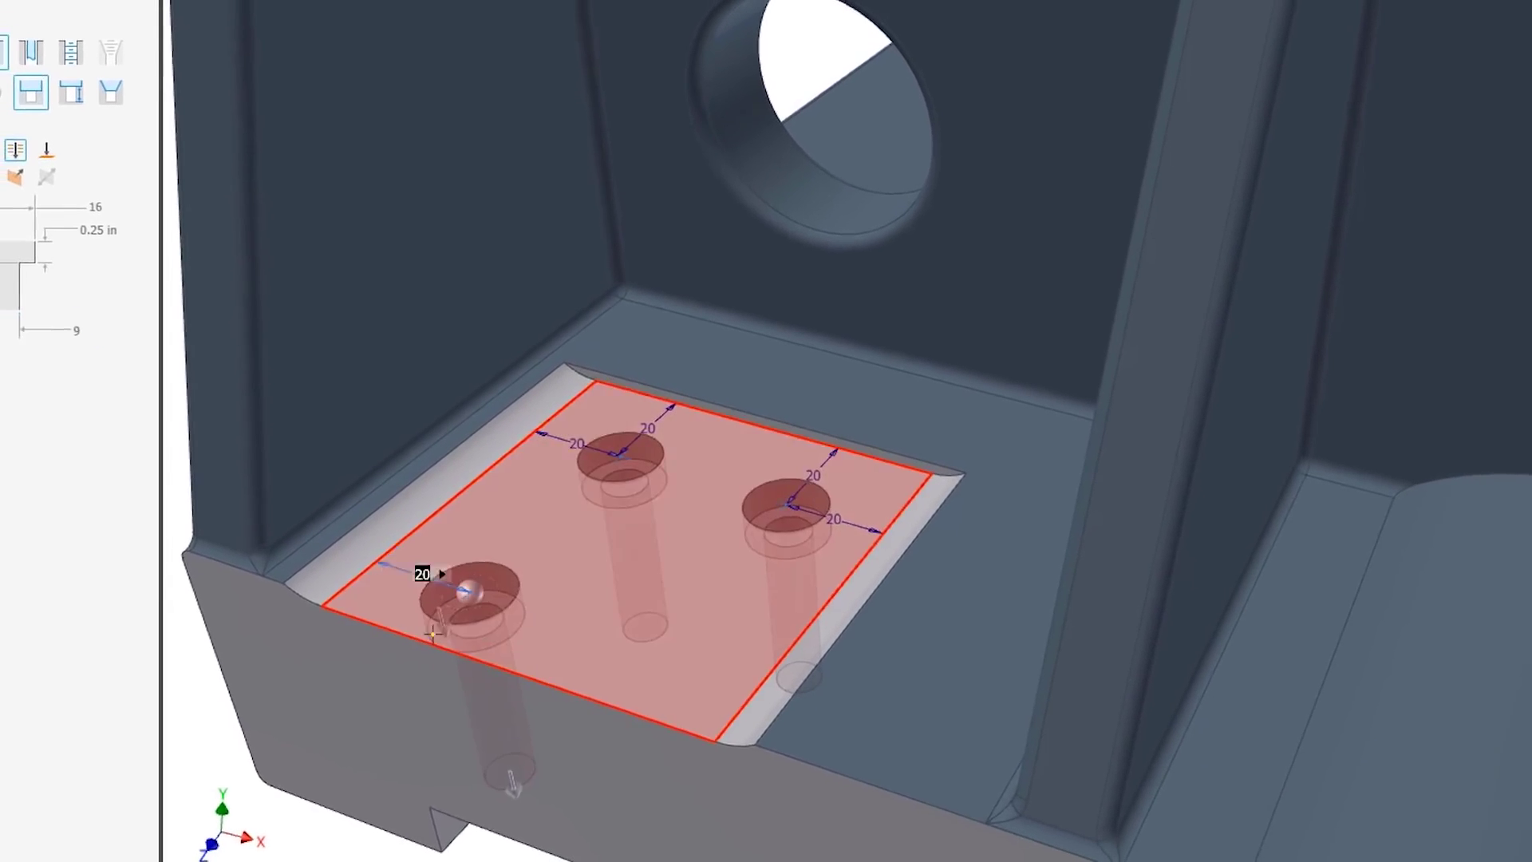
Place a fourth pocket-floor hole and apply inverted fillets along the pocket edges
click(638, 626)
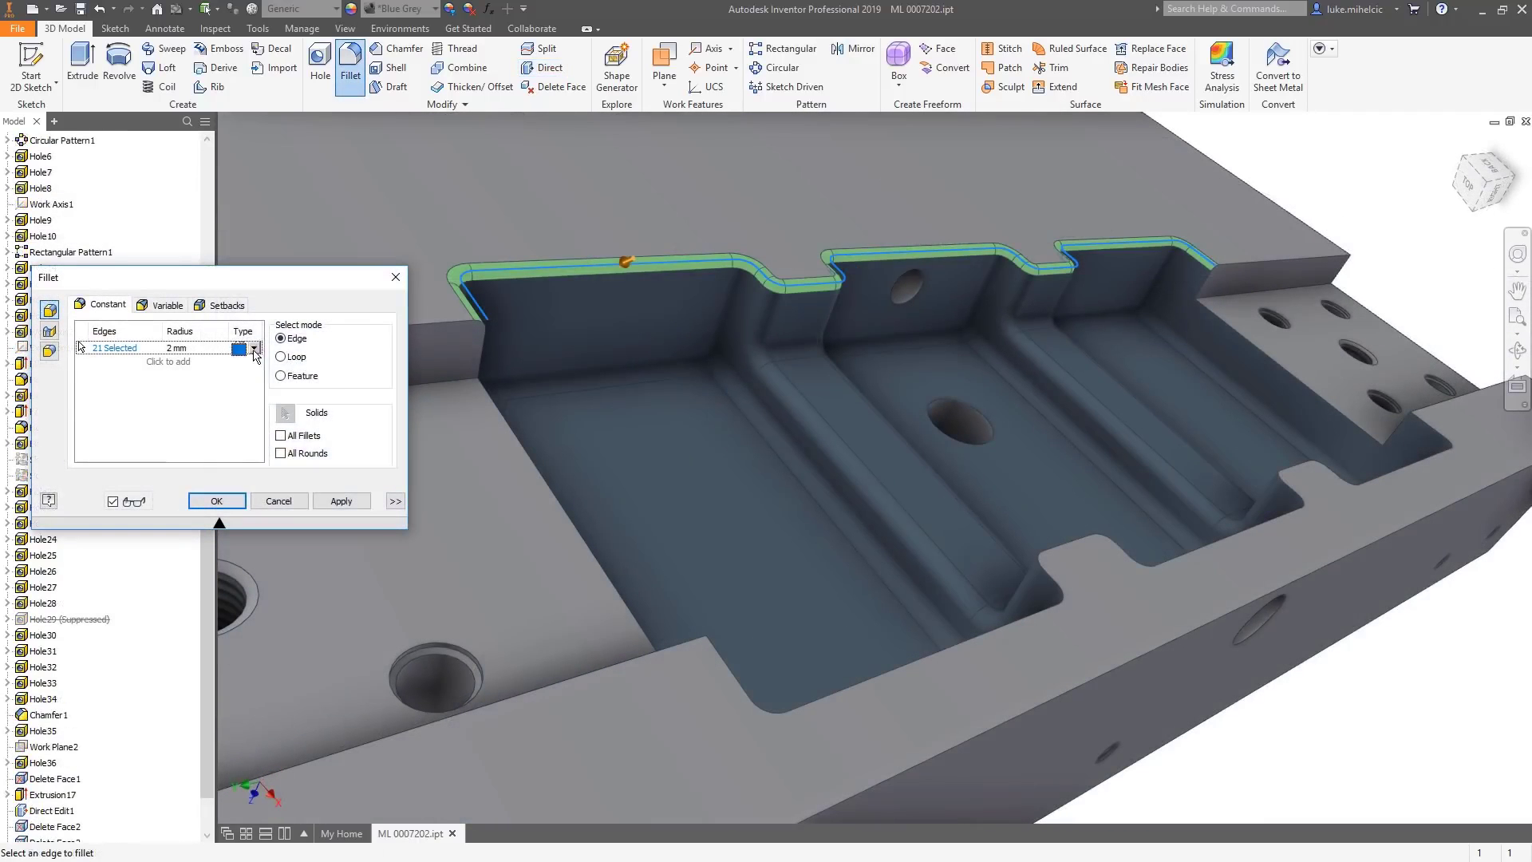
click(255, 349)
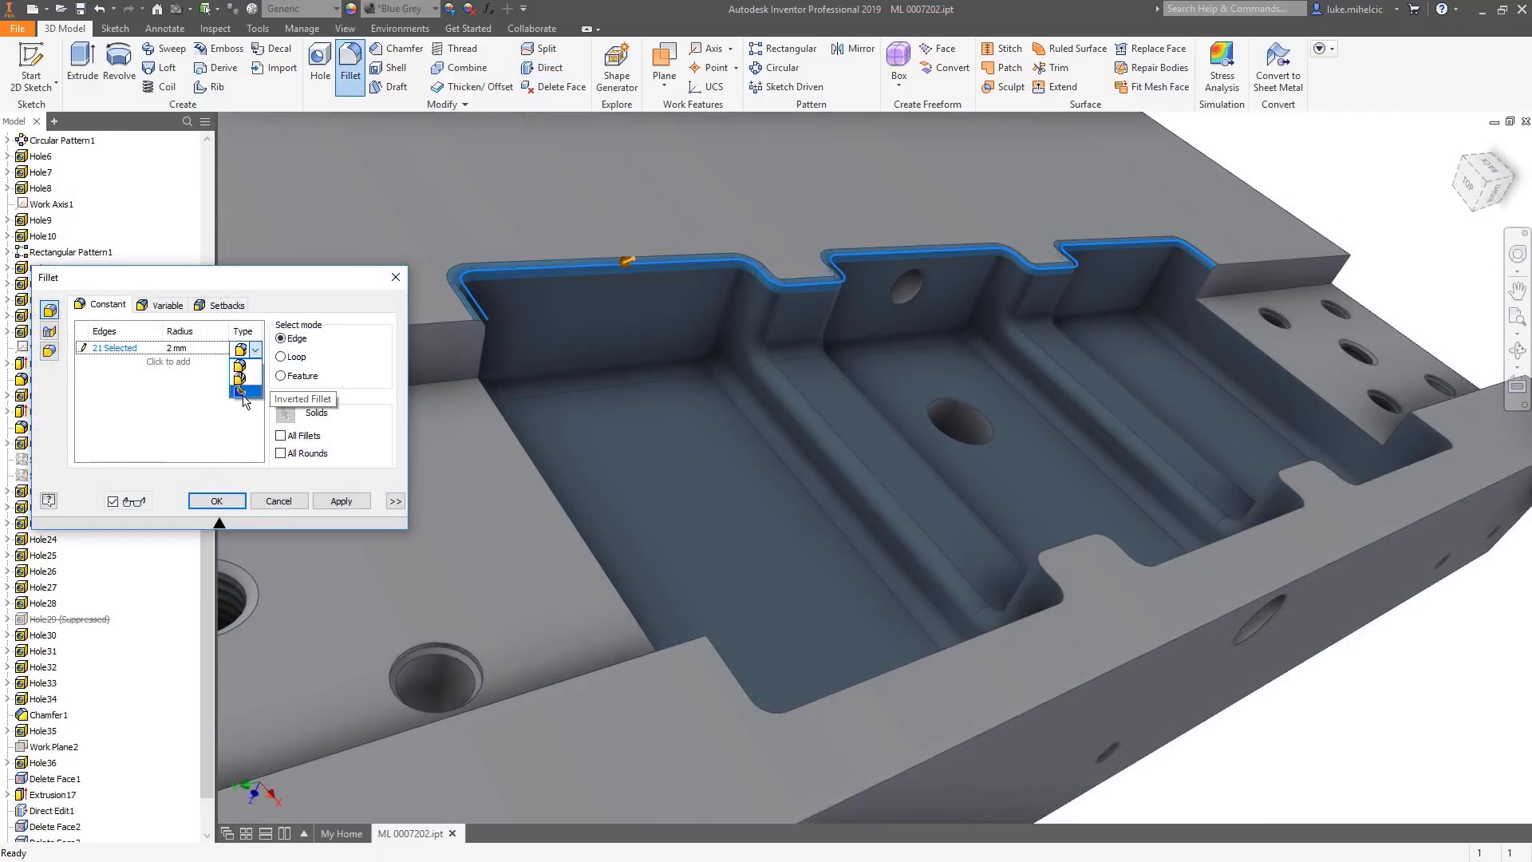
click(341, 501)
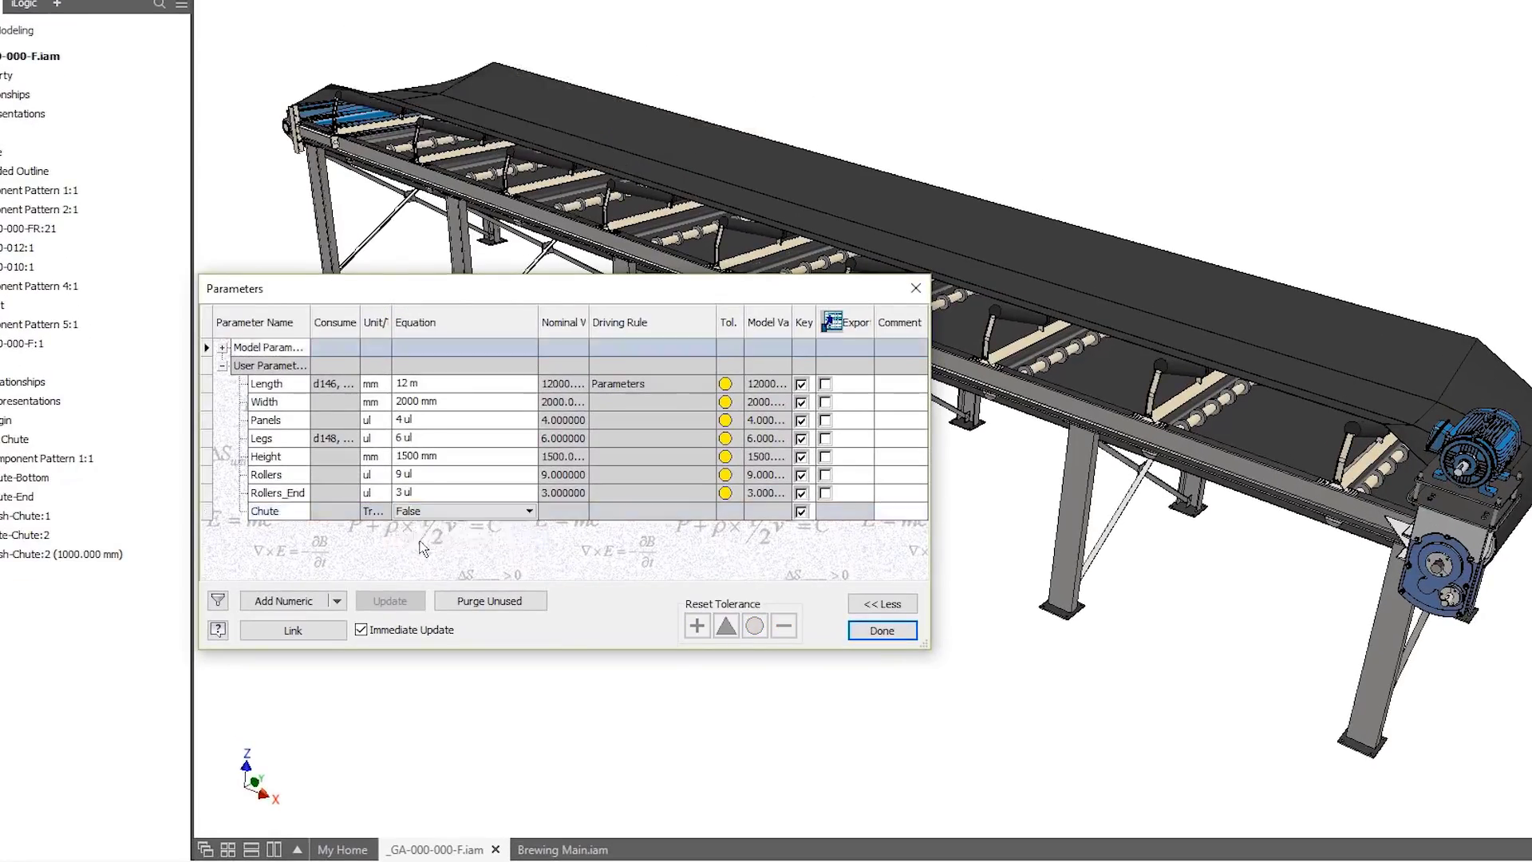
Change the conveyor's Chute parameter value, then set the tower's base view to LEFT
click(422, 509)
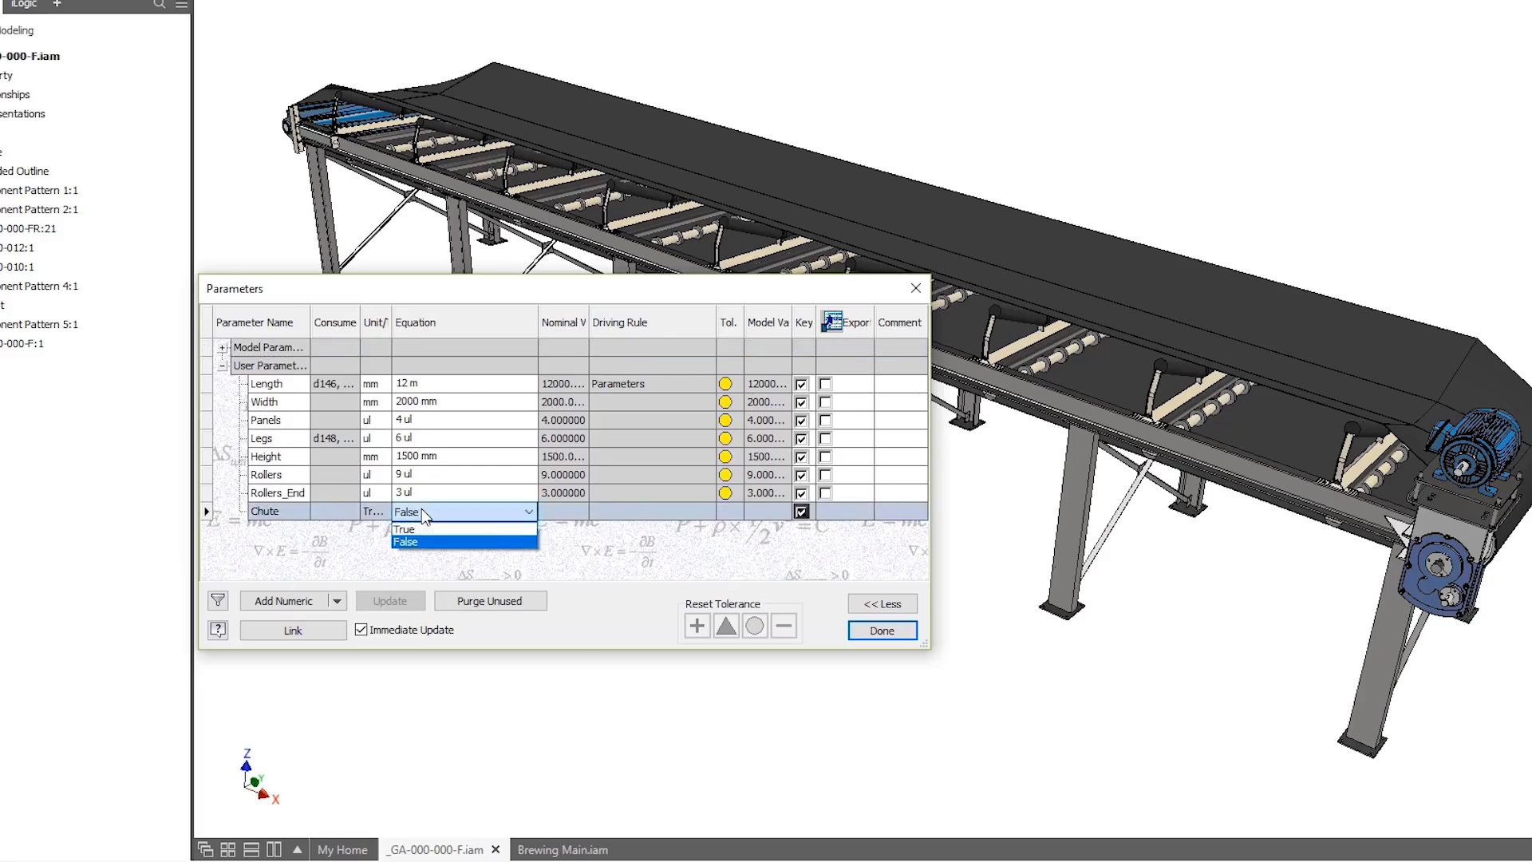
click(424, 527)
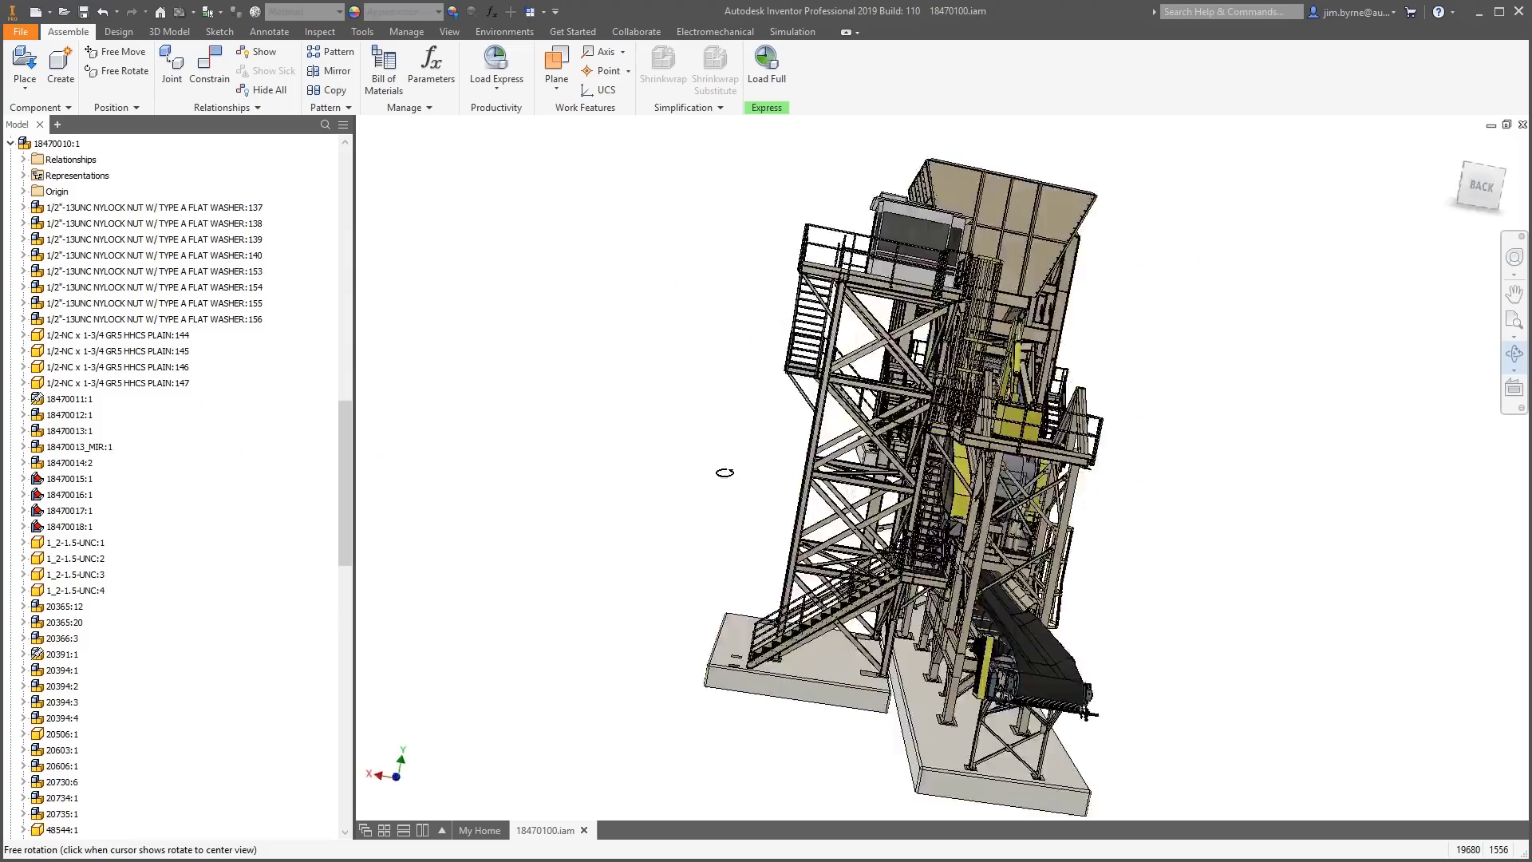
drag(724, 472, 798, 487)
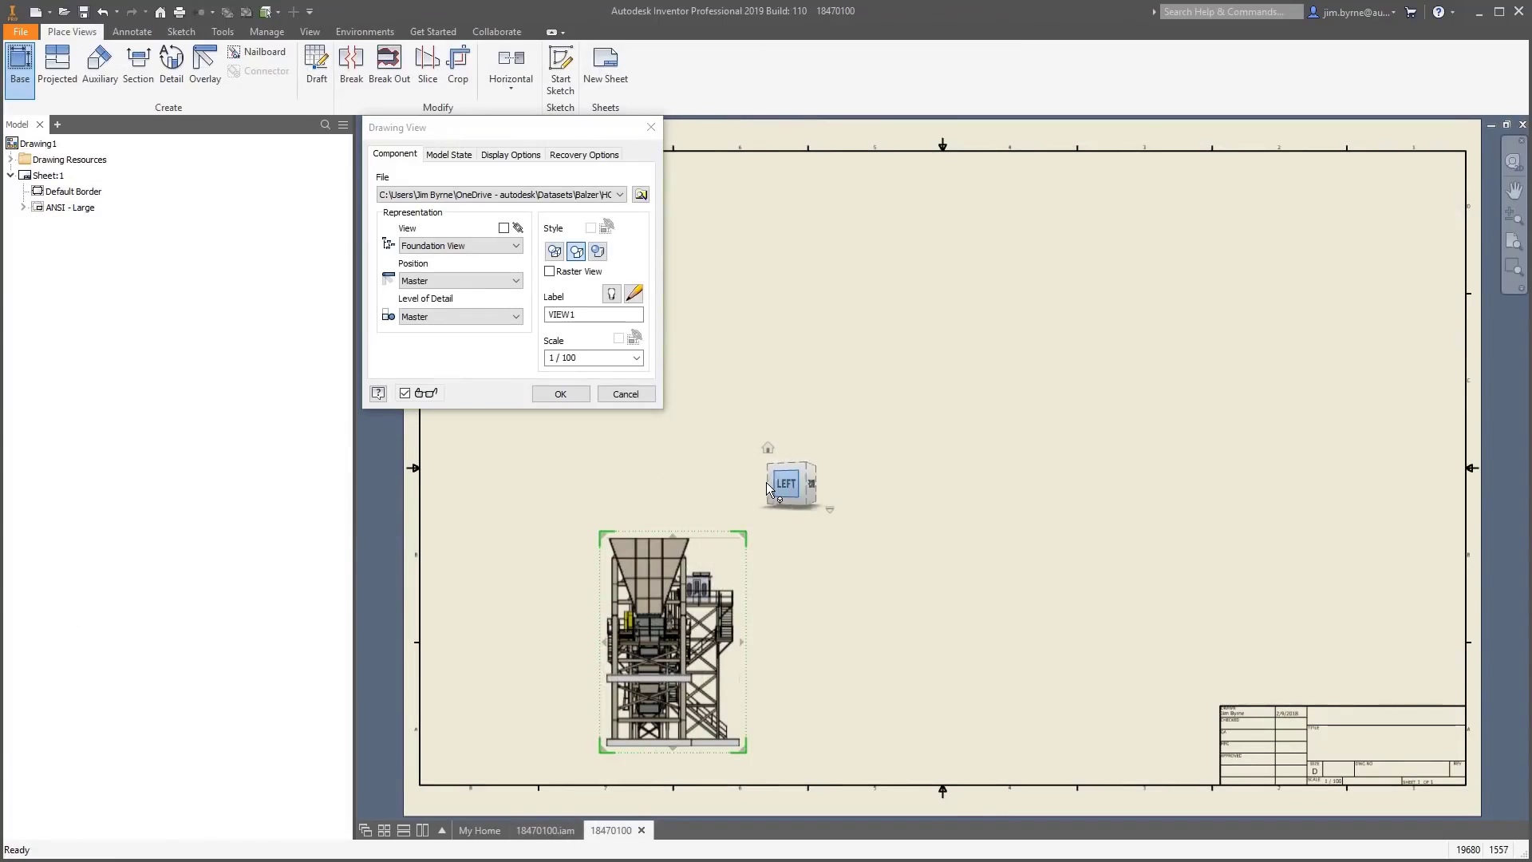
click(766, 482)
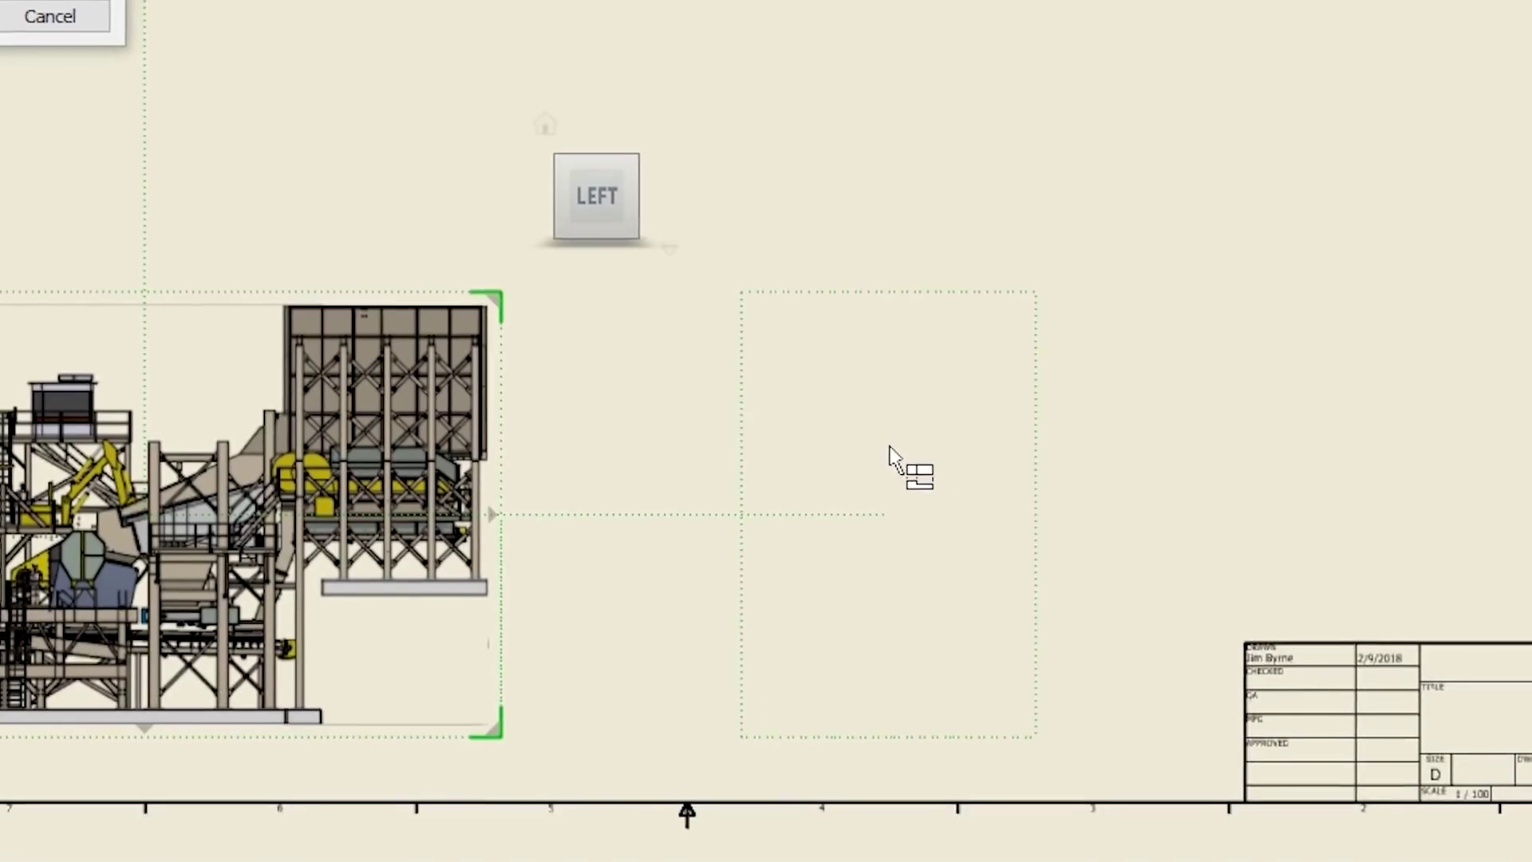
Place a projected side view beside the base view and start a new shared view of the engine
click(1046, 622)
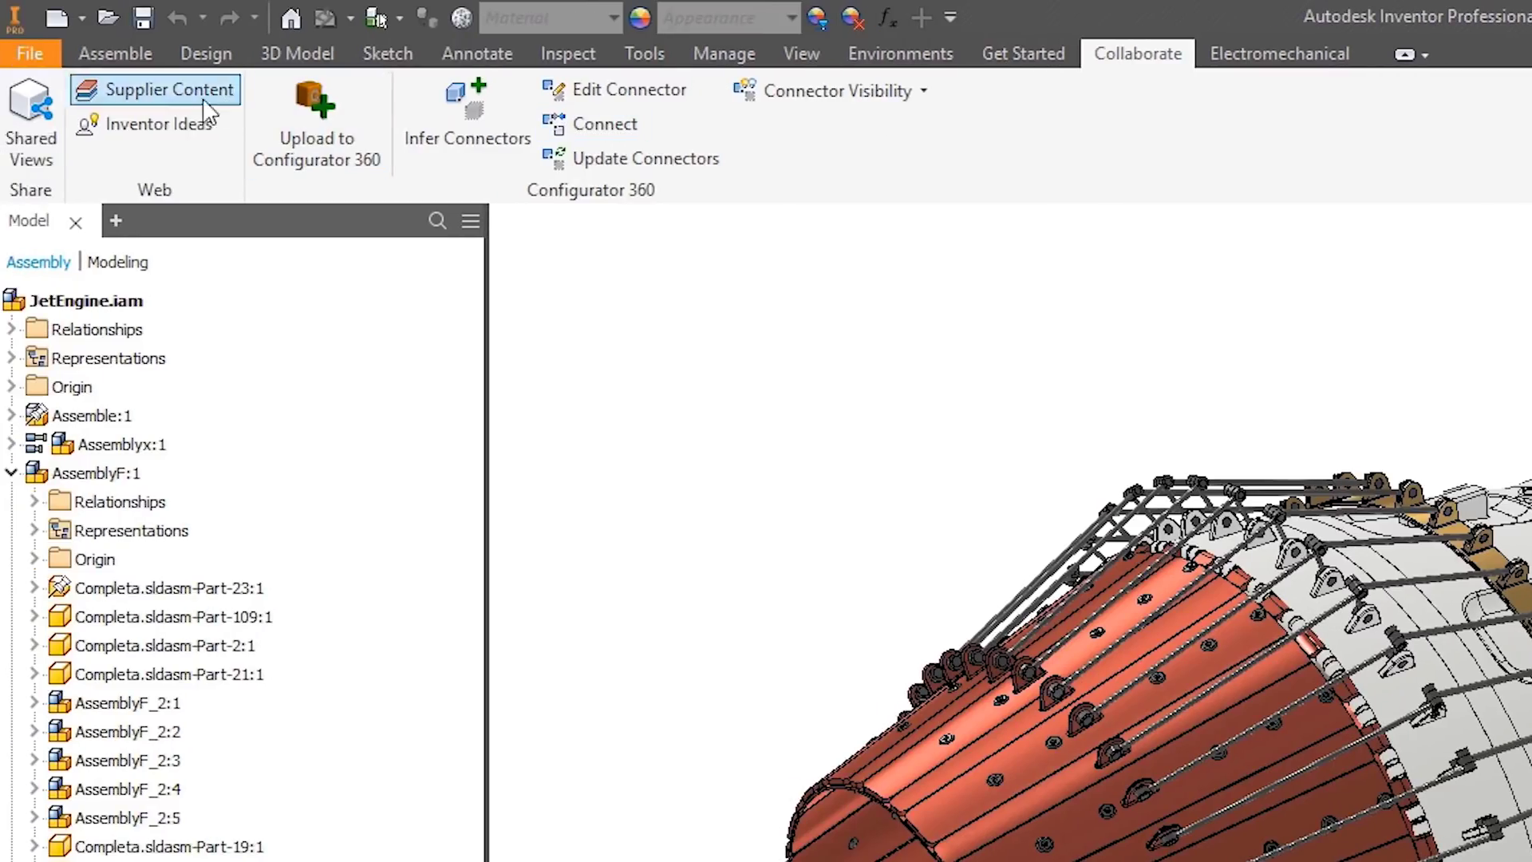
click(31, 128)
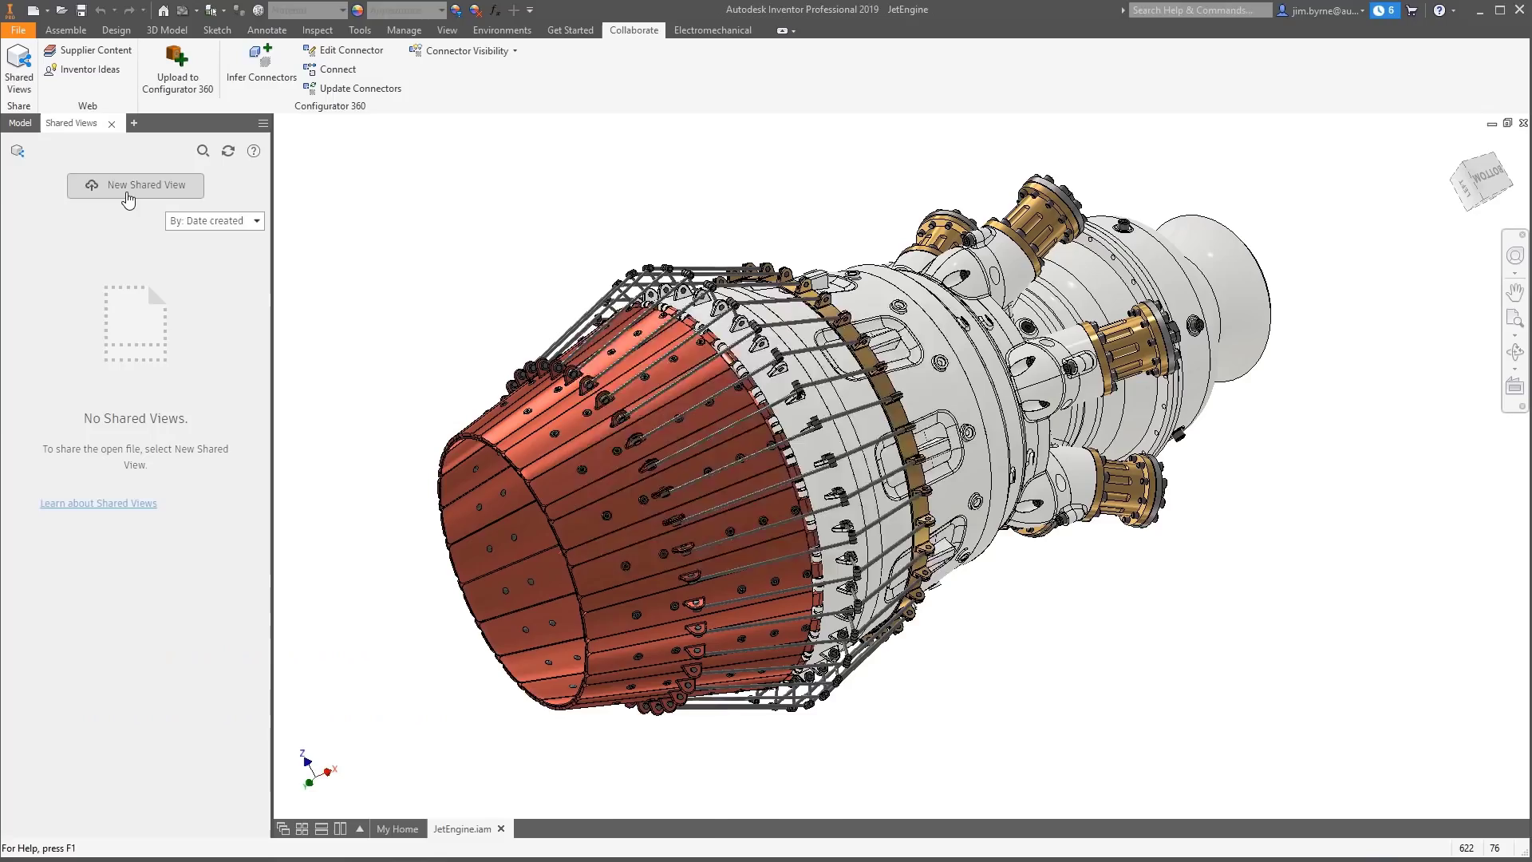
click(222, 343)
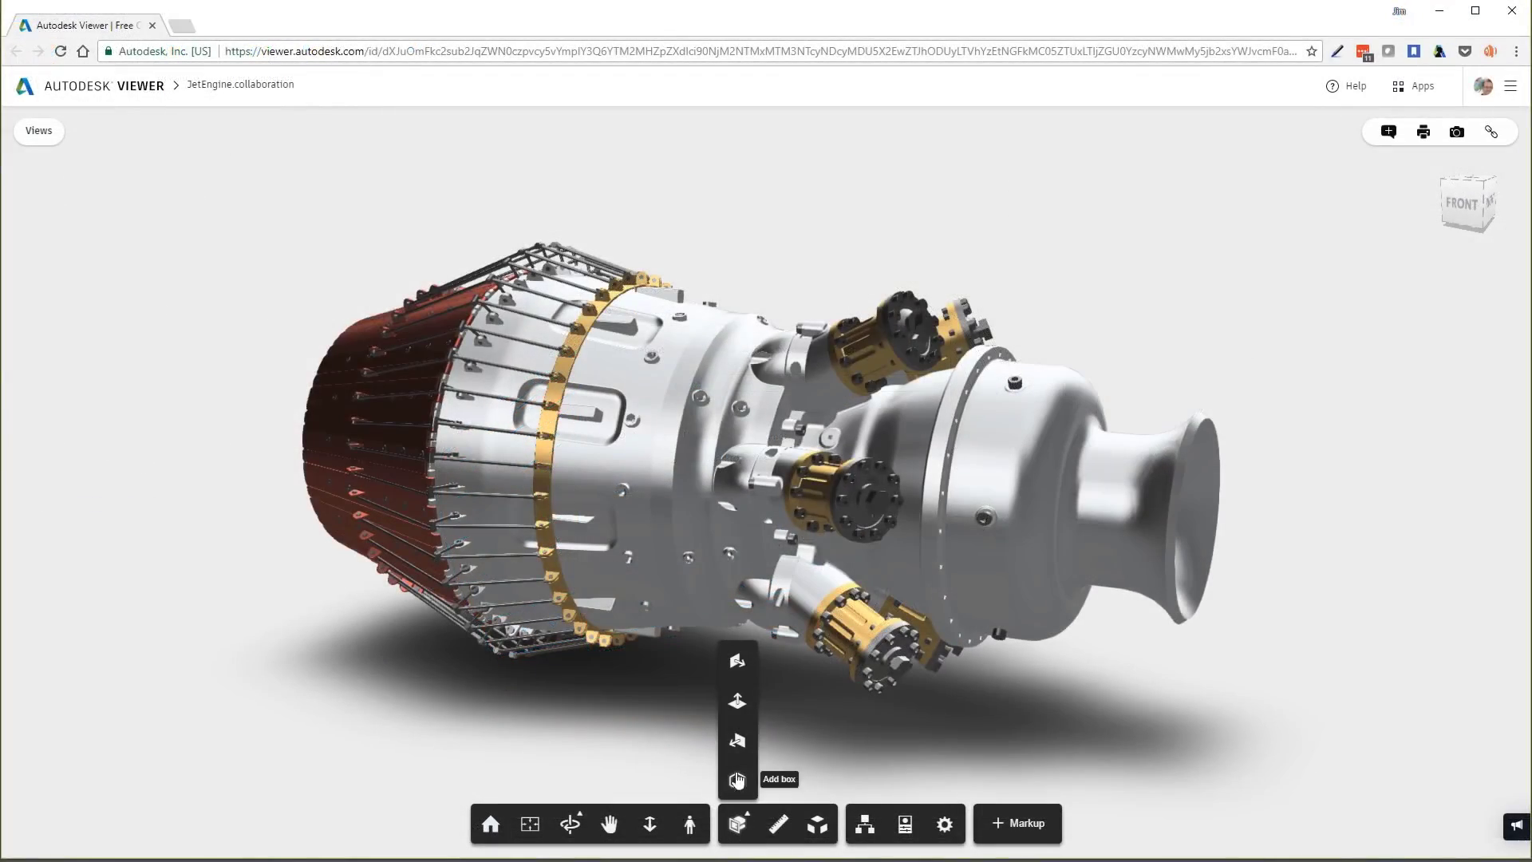
Section the jet engine lengthwise, then remove the section and explode the engine into its parts
click(739, 739)
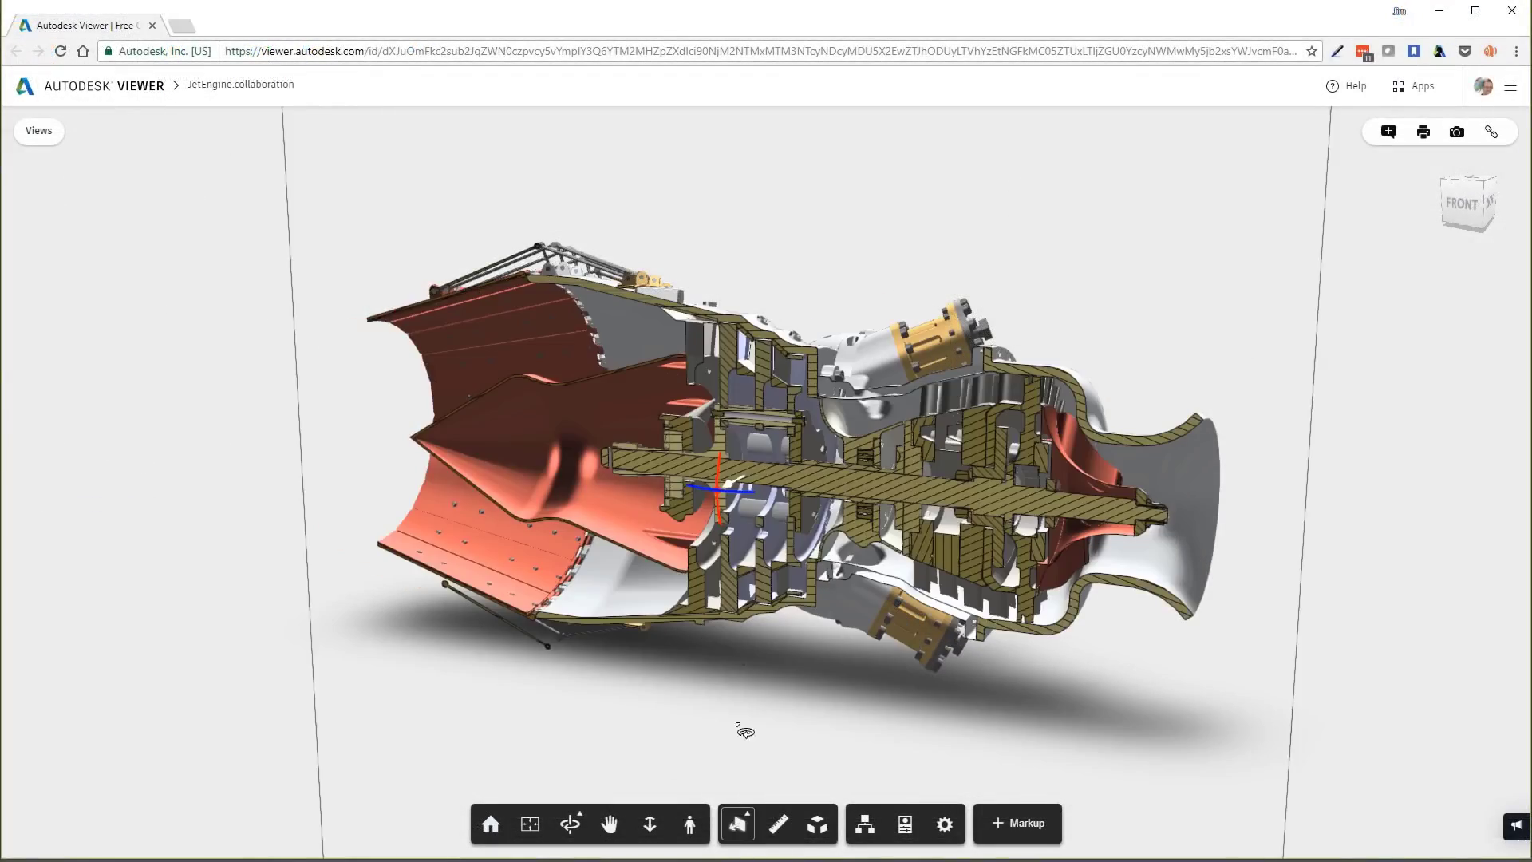
drag(726, 481, 726, 396)
click(739, 825)
click(818, 826)
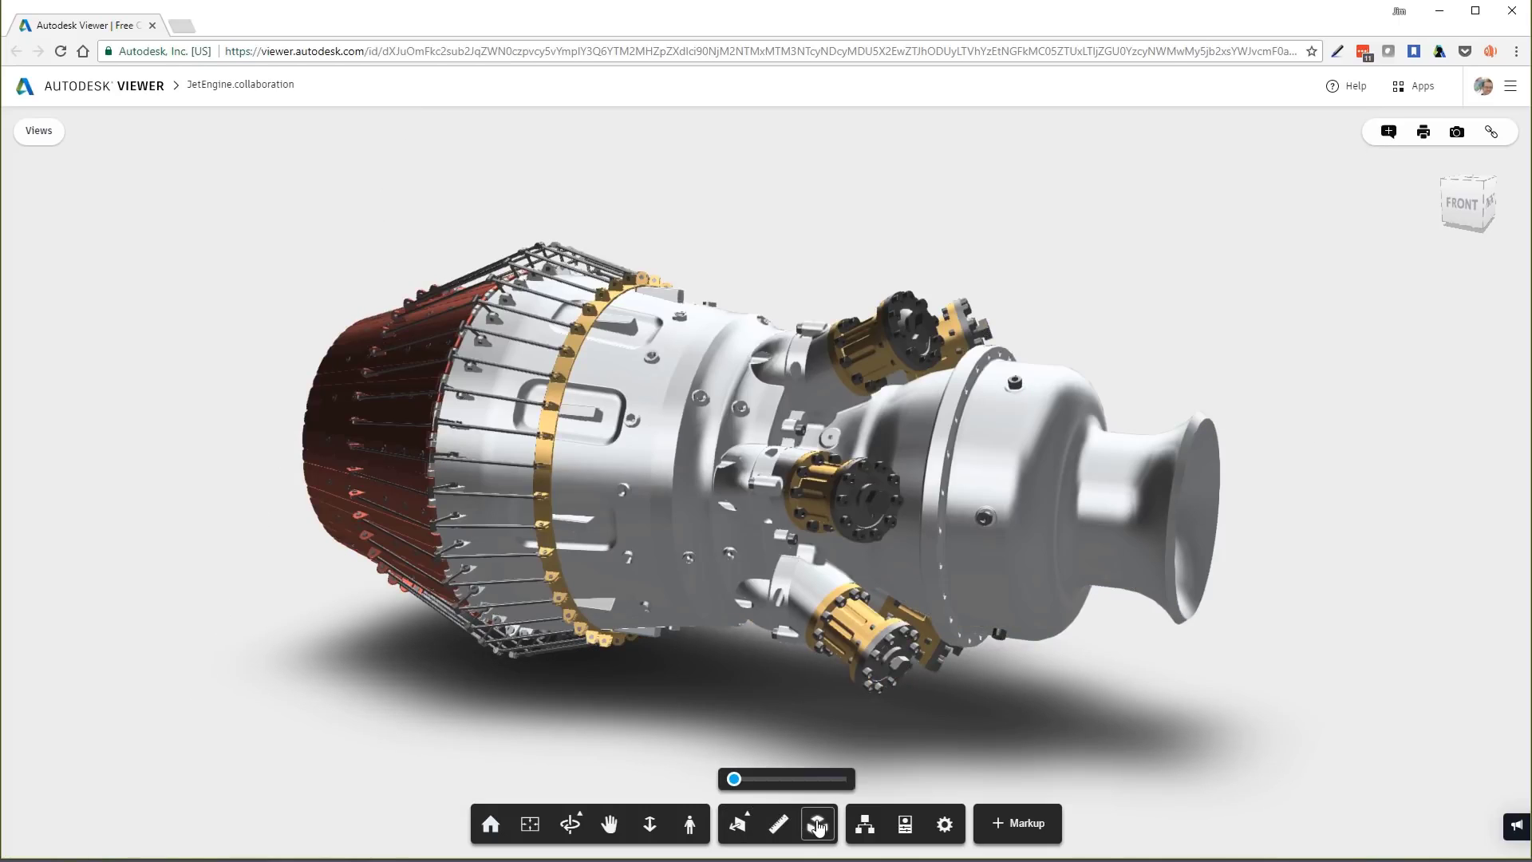
drag(734, 782, 752, 780)
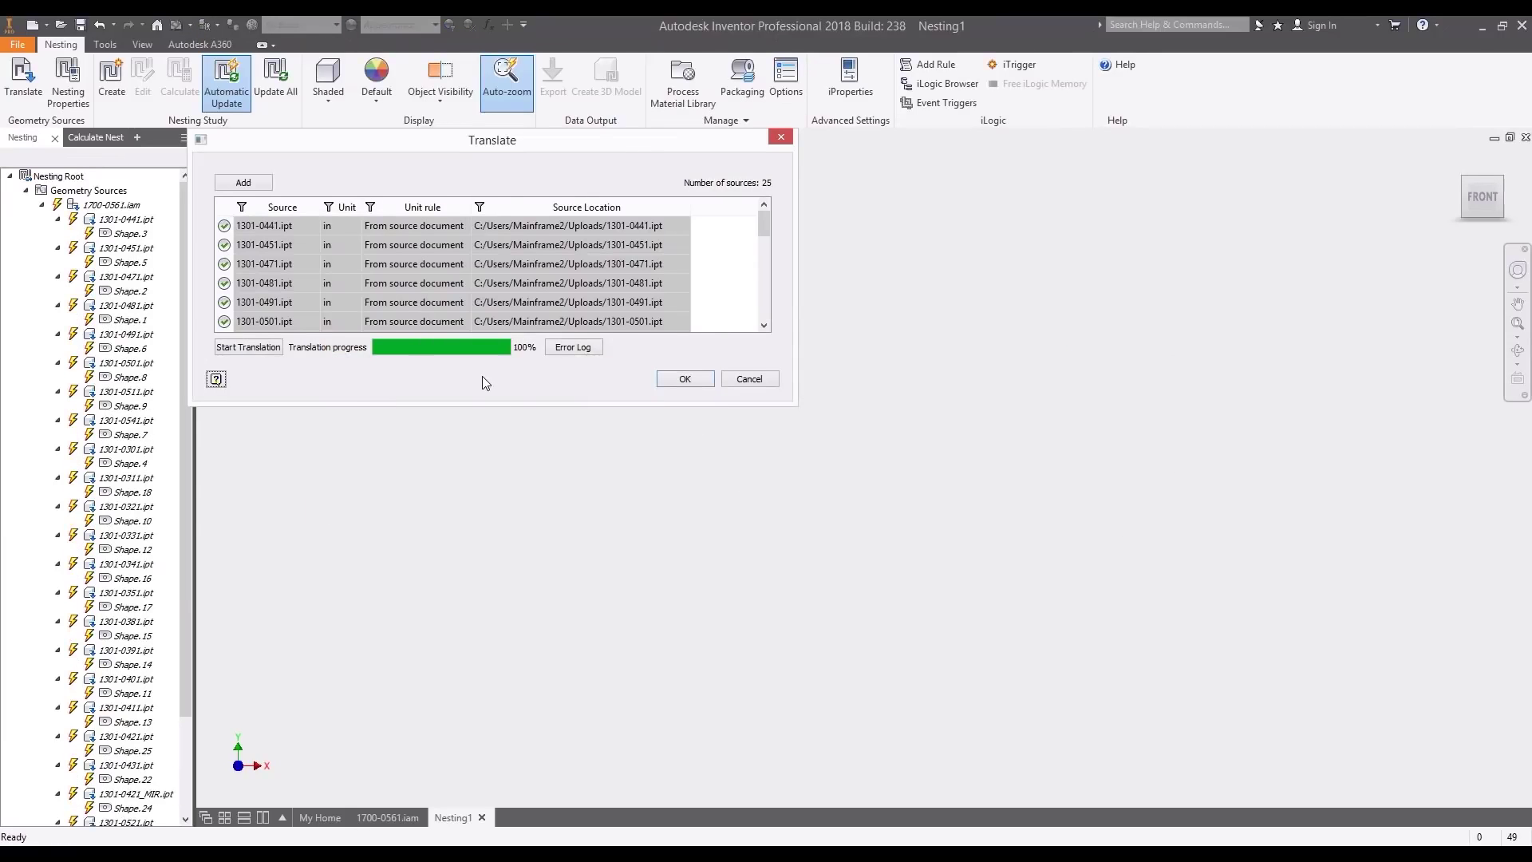
Accept the translated geometry sources and review the Report.4 nesting report
click(661, 379)
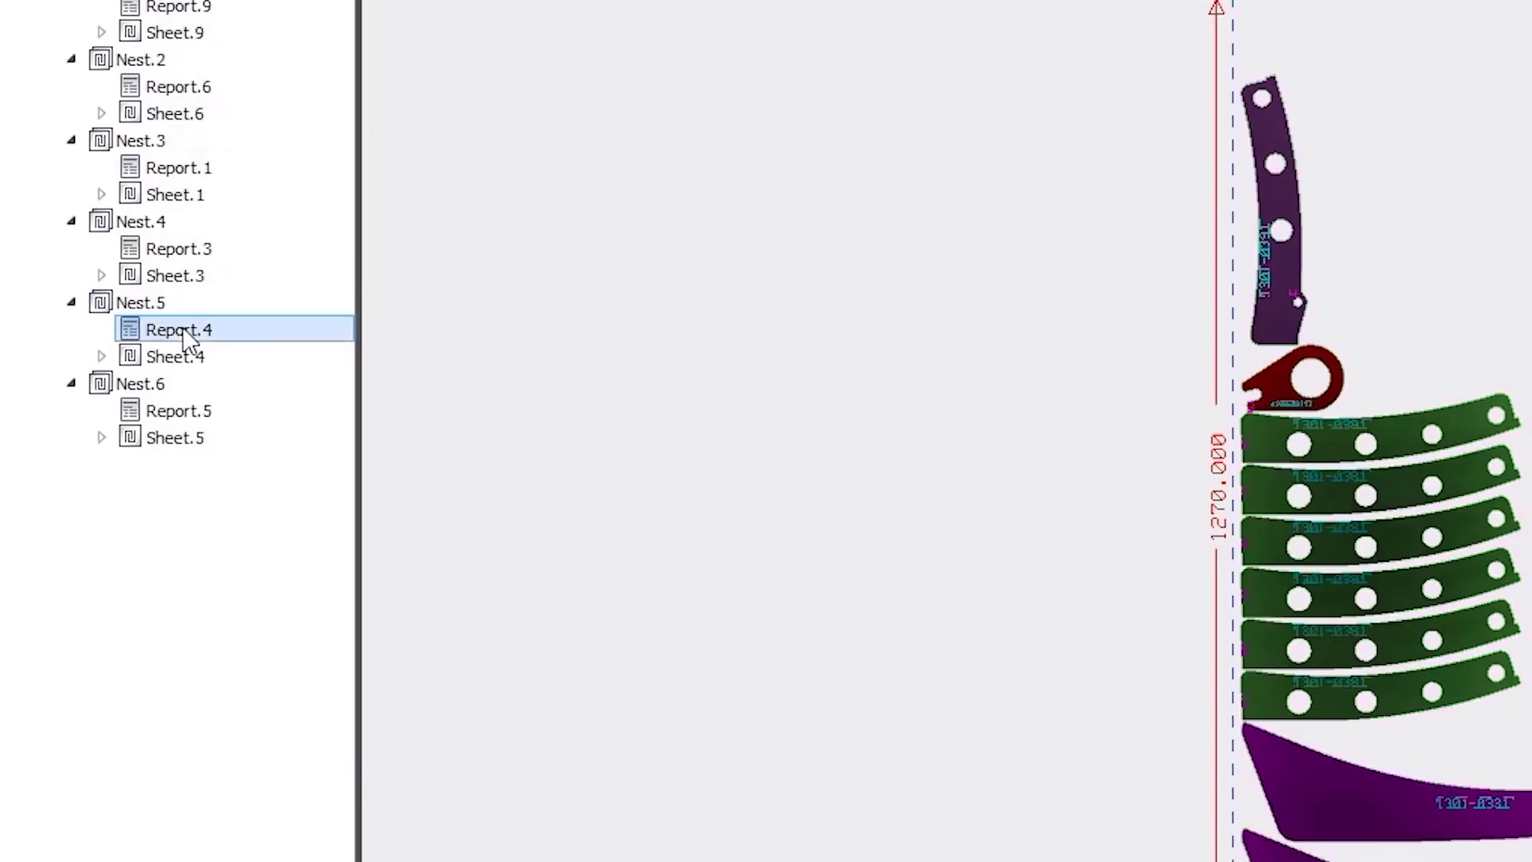
right_click(102, 421)
click(149, 434)
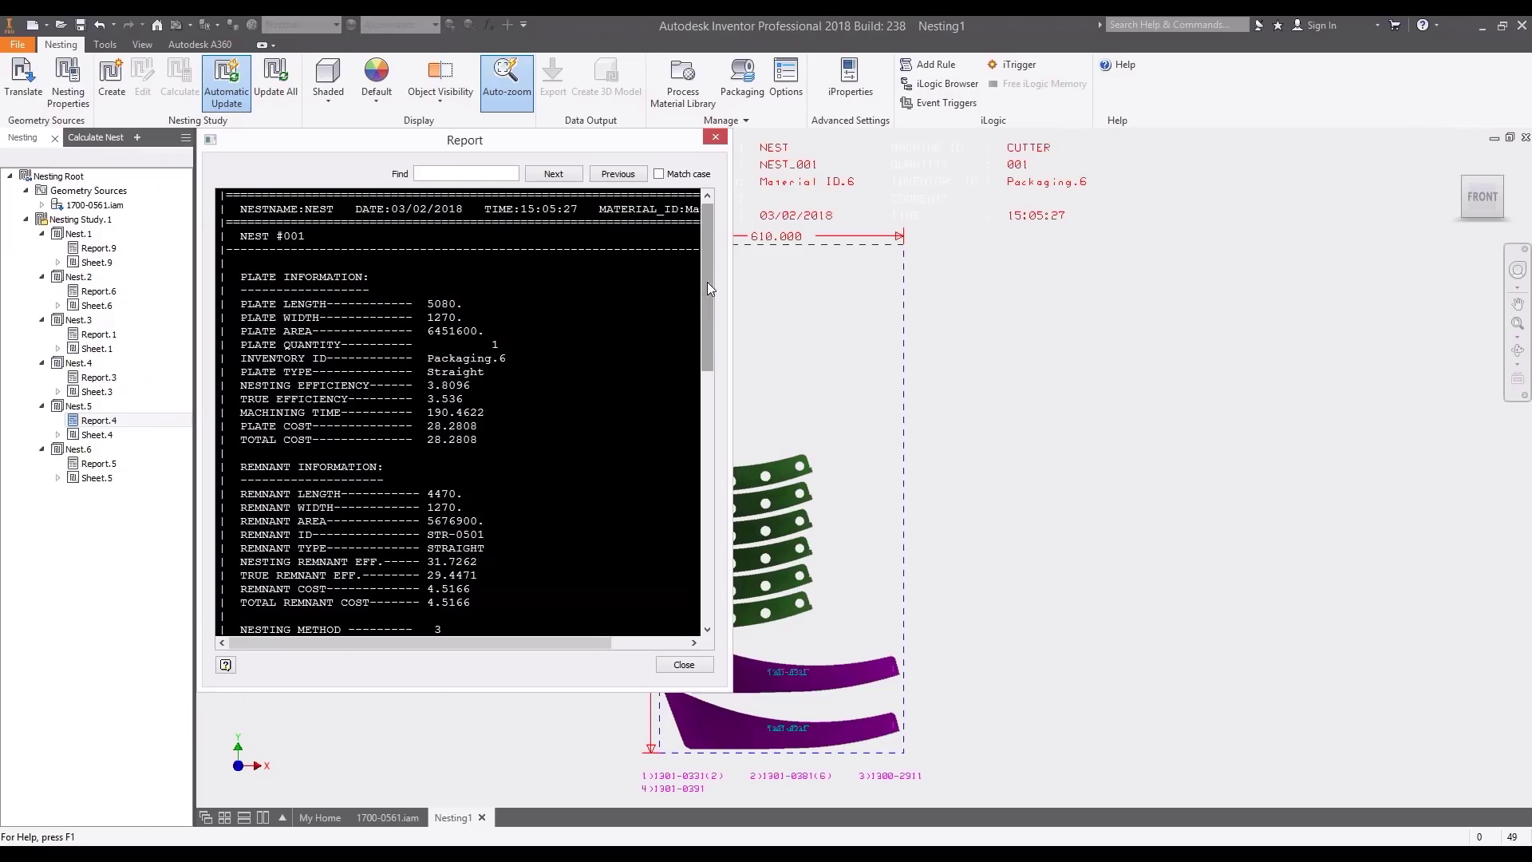
drag(707, 281, 728, 628)
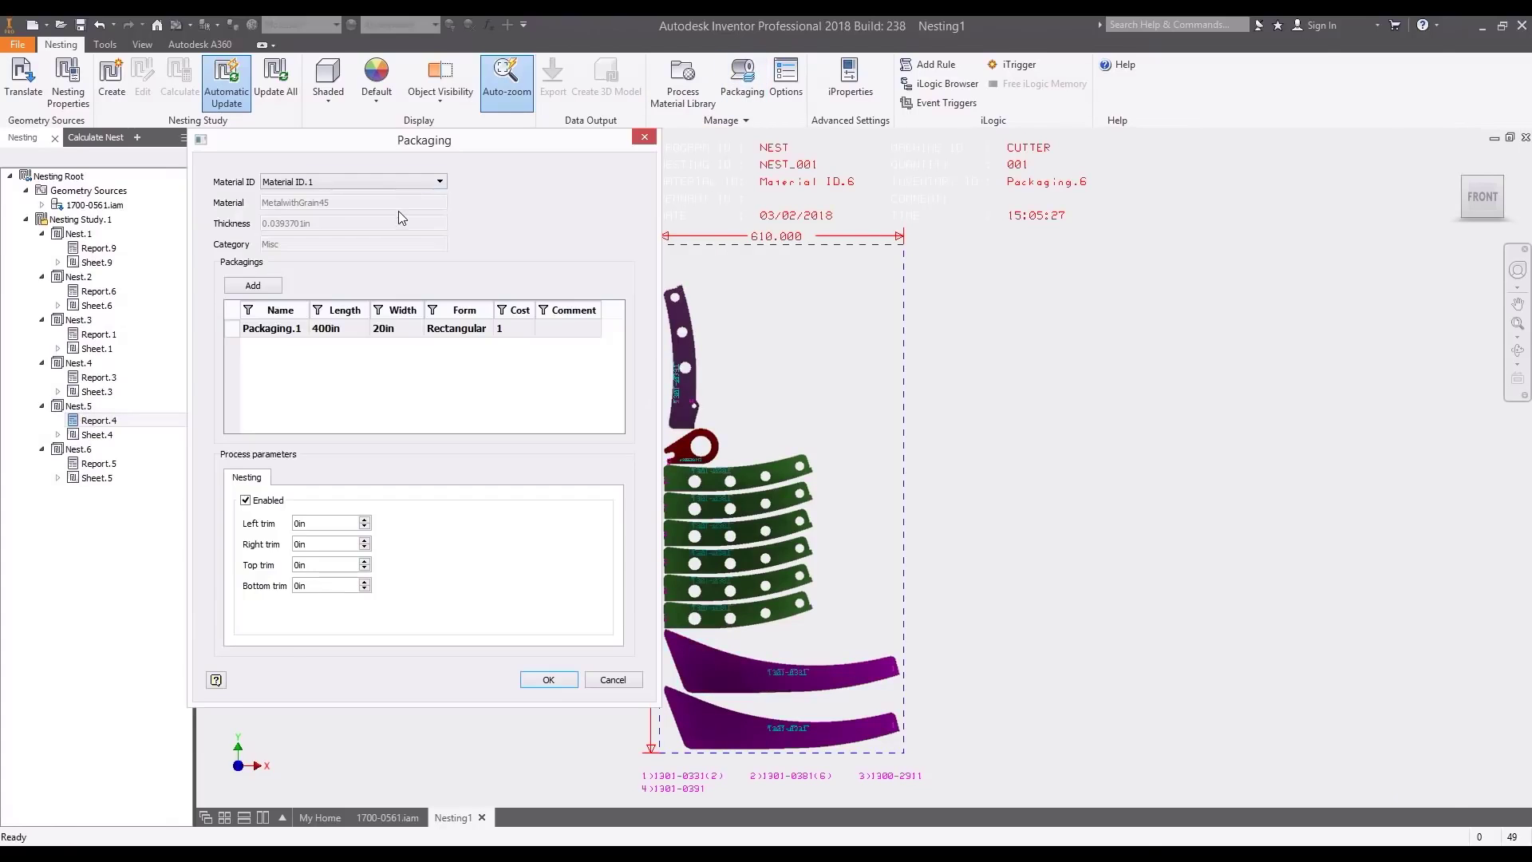
For Material ID.6, change Packaging.6's length from 200in to 50in
click(417, 172)
click(284, 229)
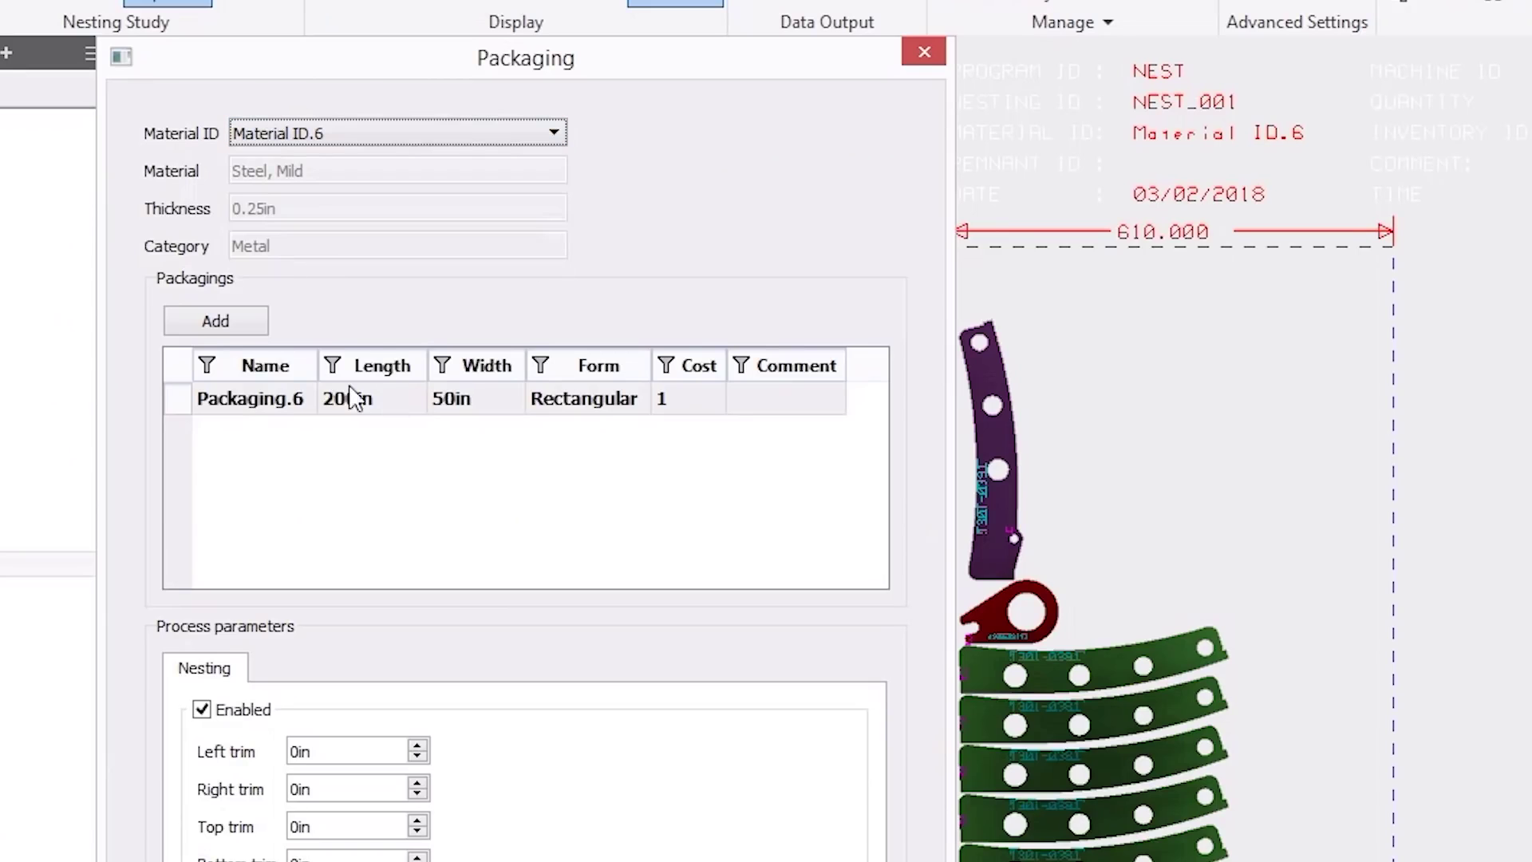
double_click(369, 399)
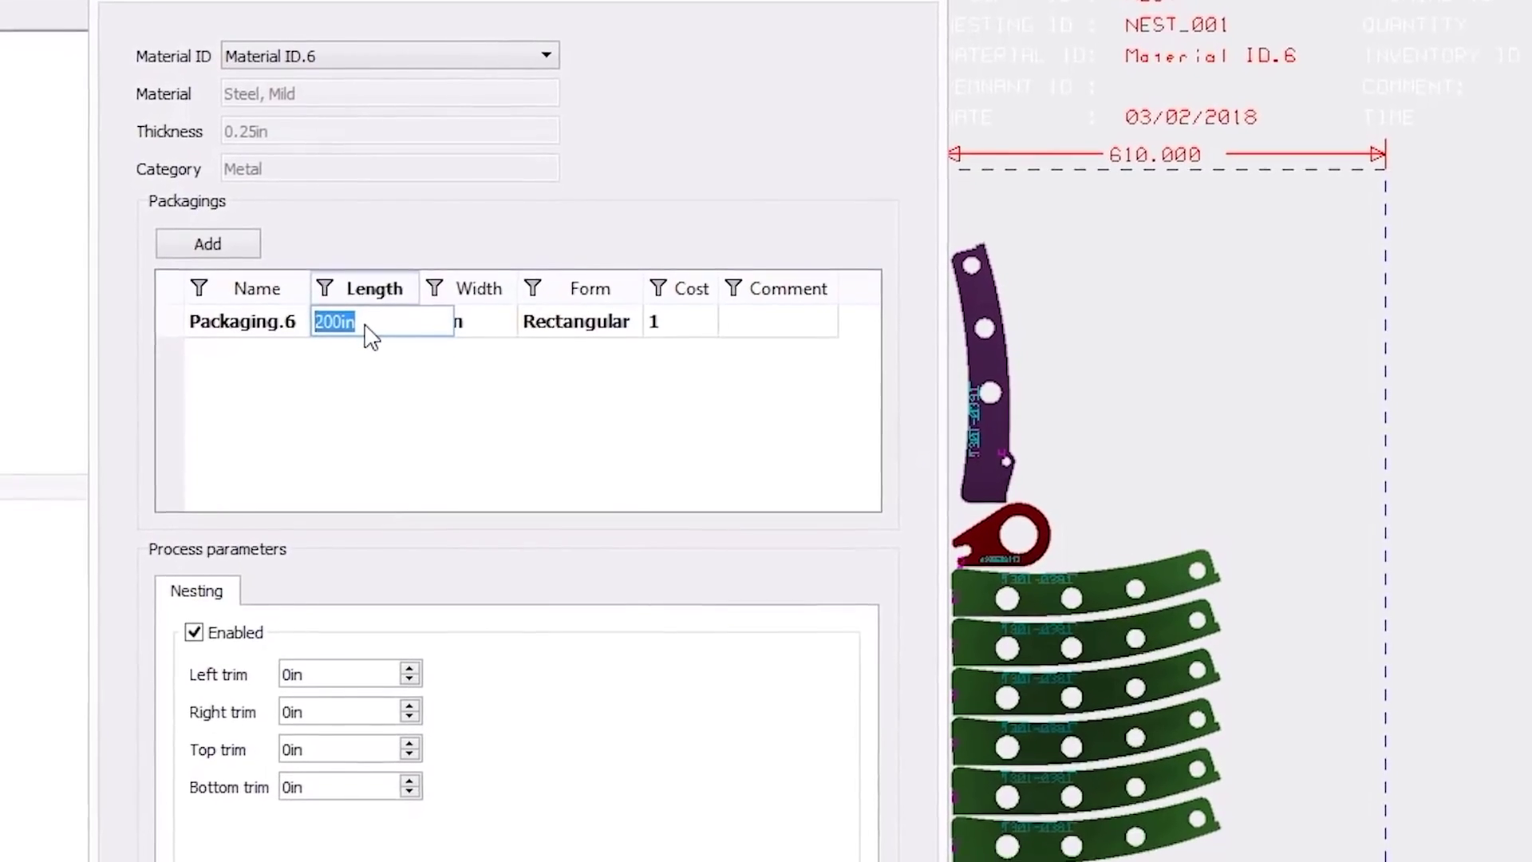
text(50in)
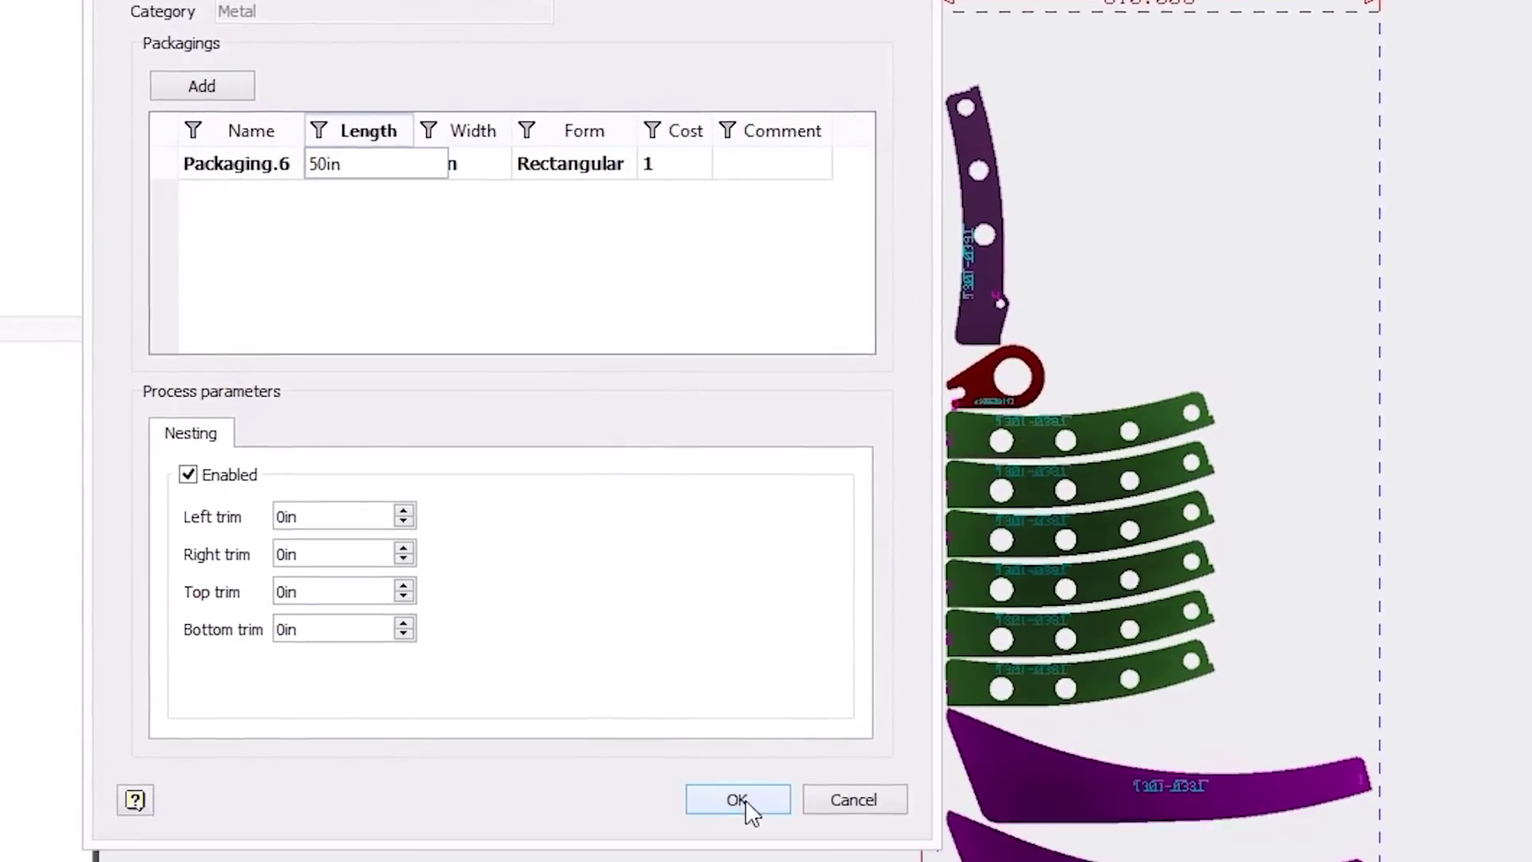
click(742, 802)
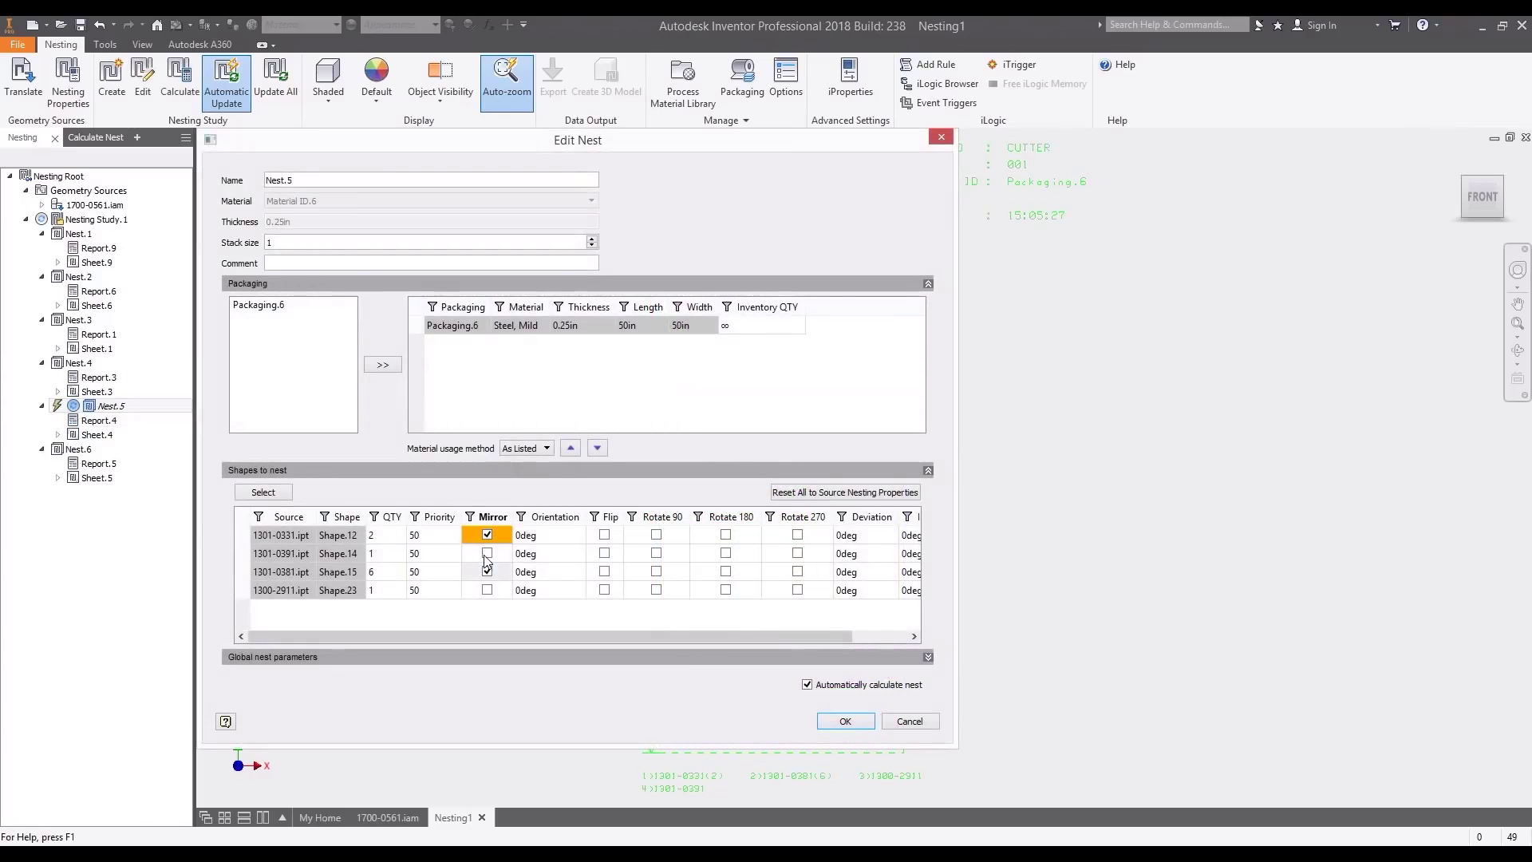
Recalculate Nest.5 with the new rotation settings, review its report, and edit part 1100-4371:1 in place
double_click(887, 592)
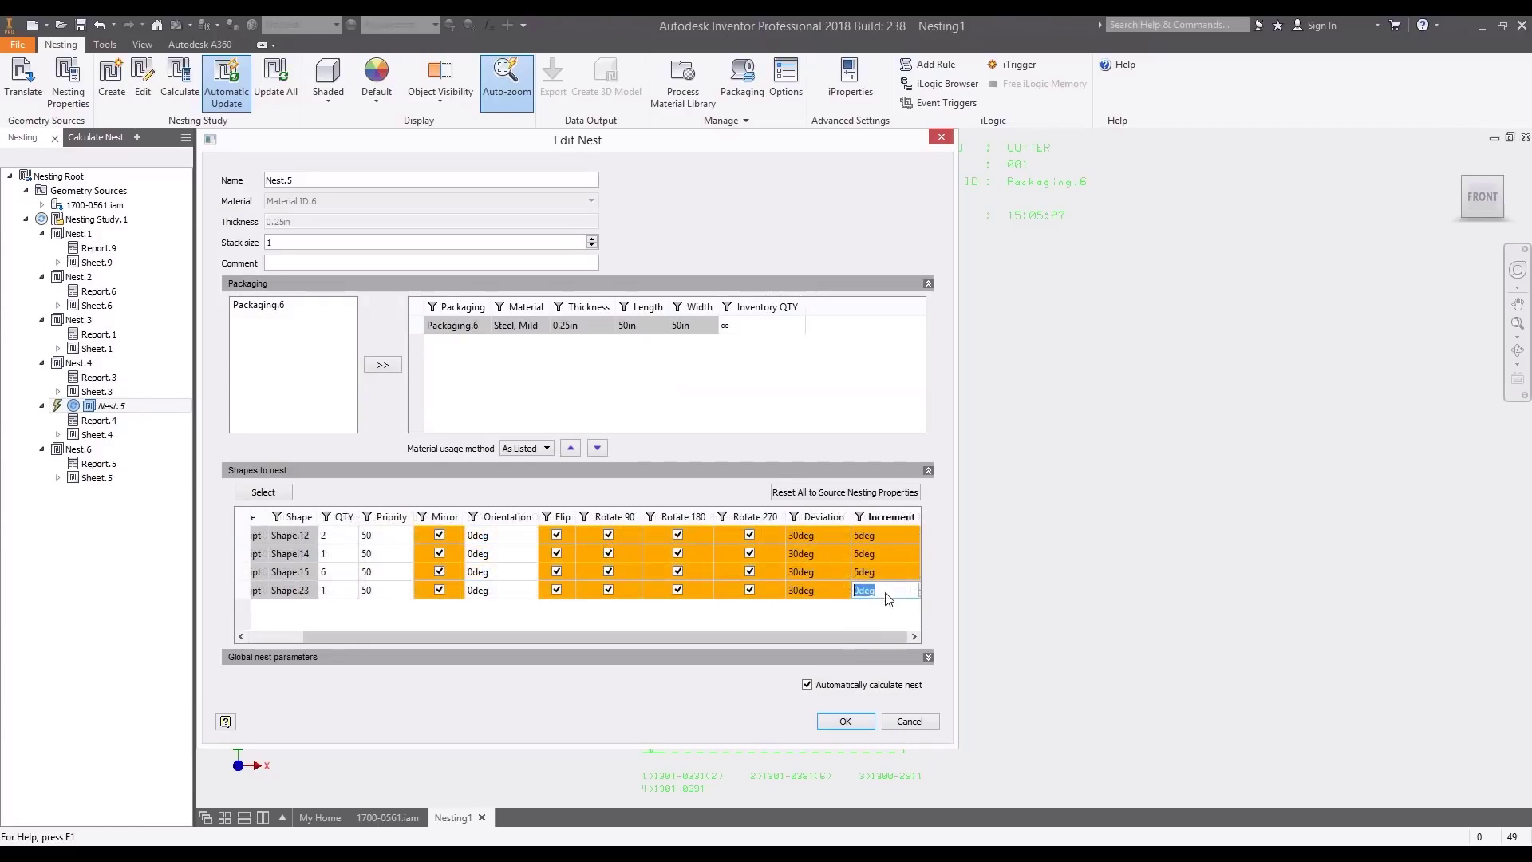
click(845, 721)
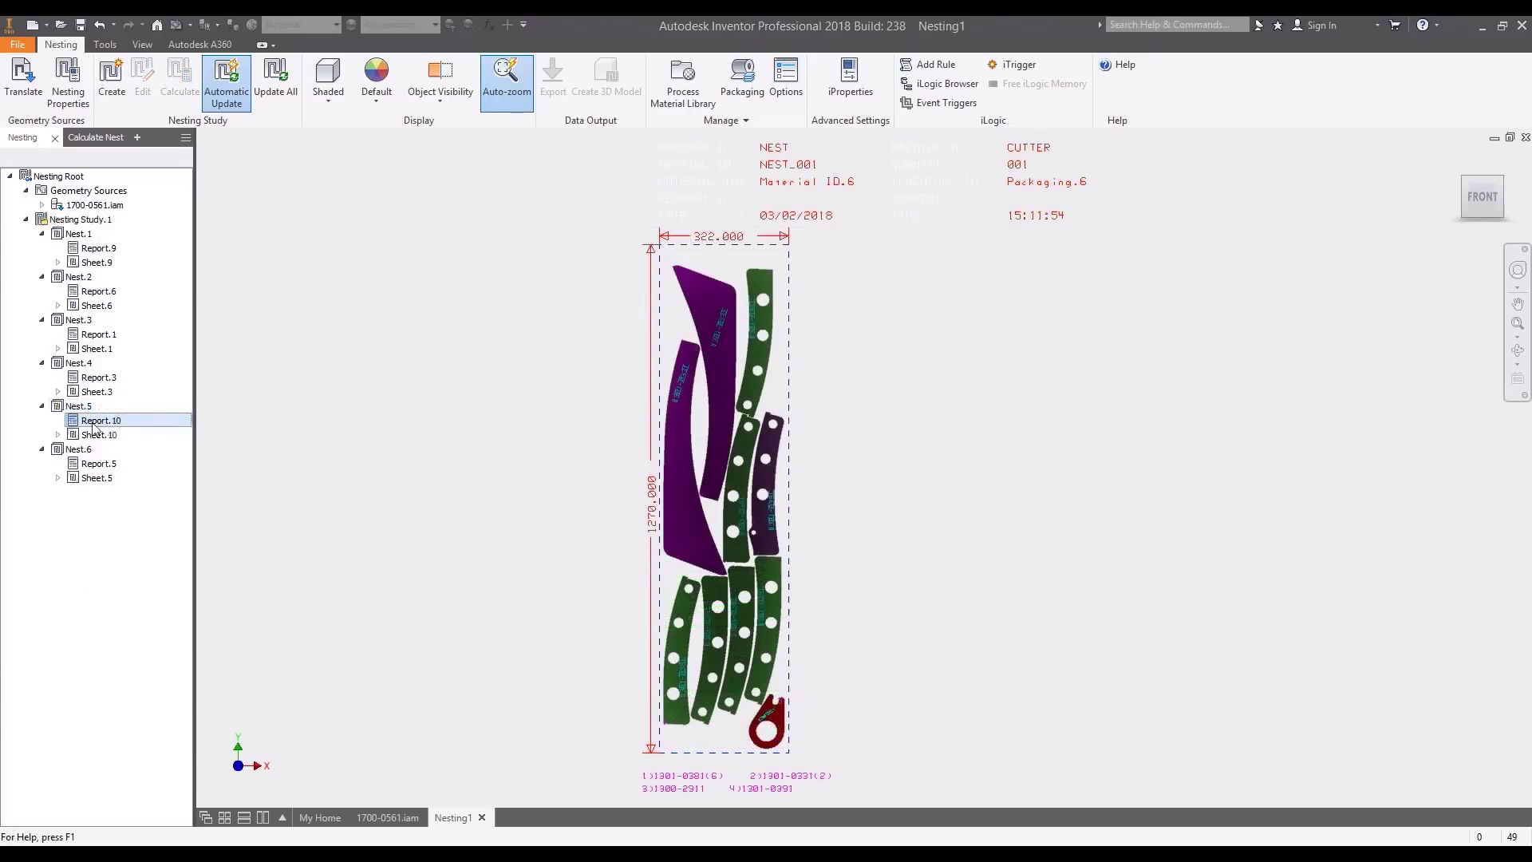
click(141, 434)
drag(707, 290, 720, 603)
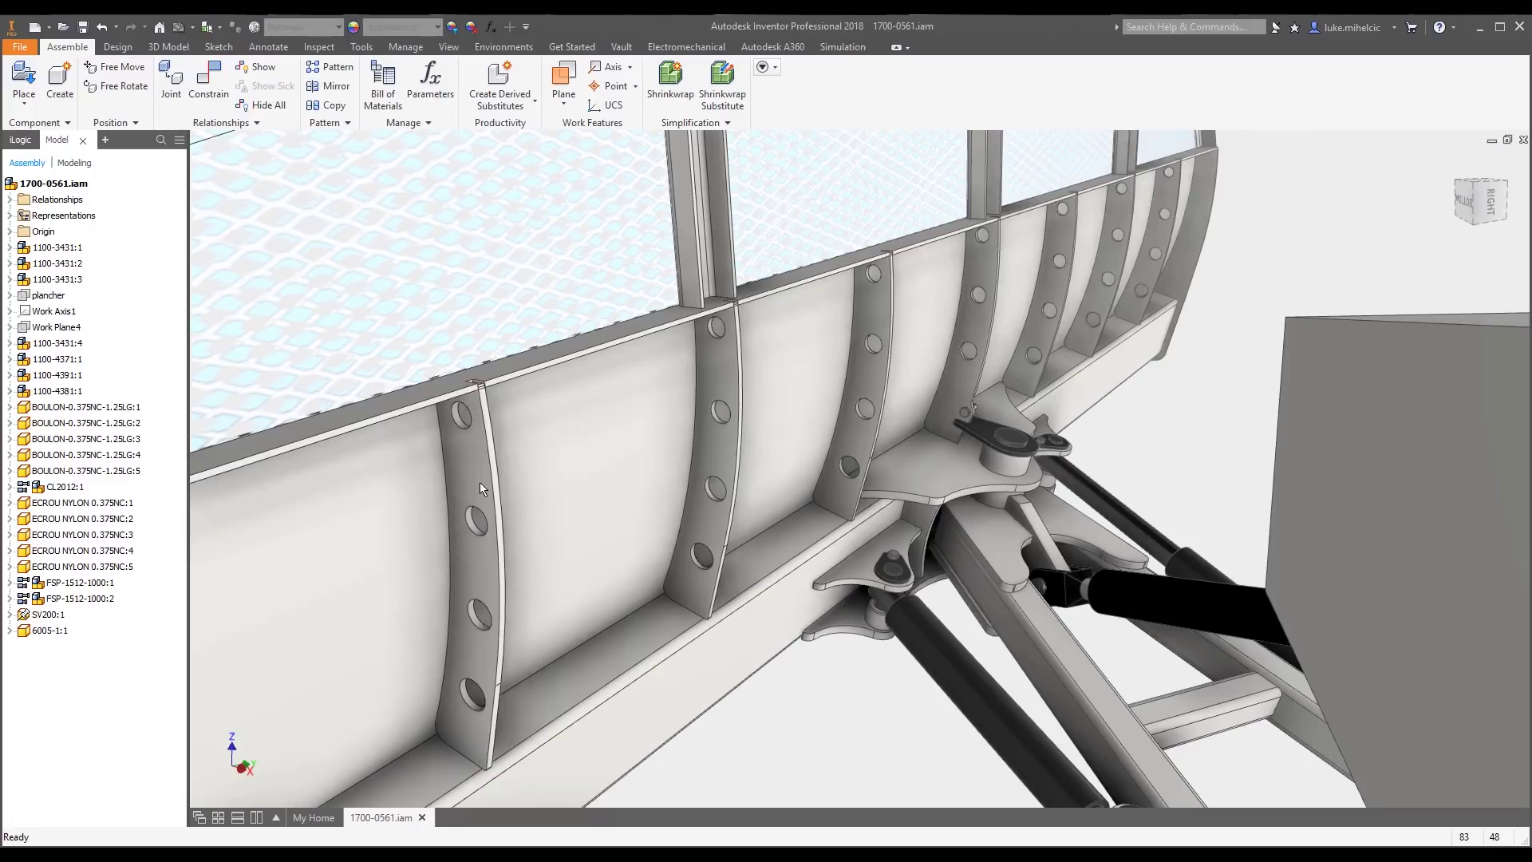
double_click(480, 482)
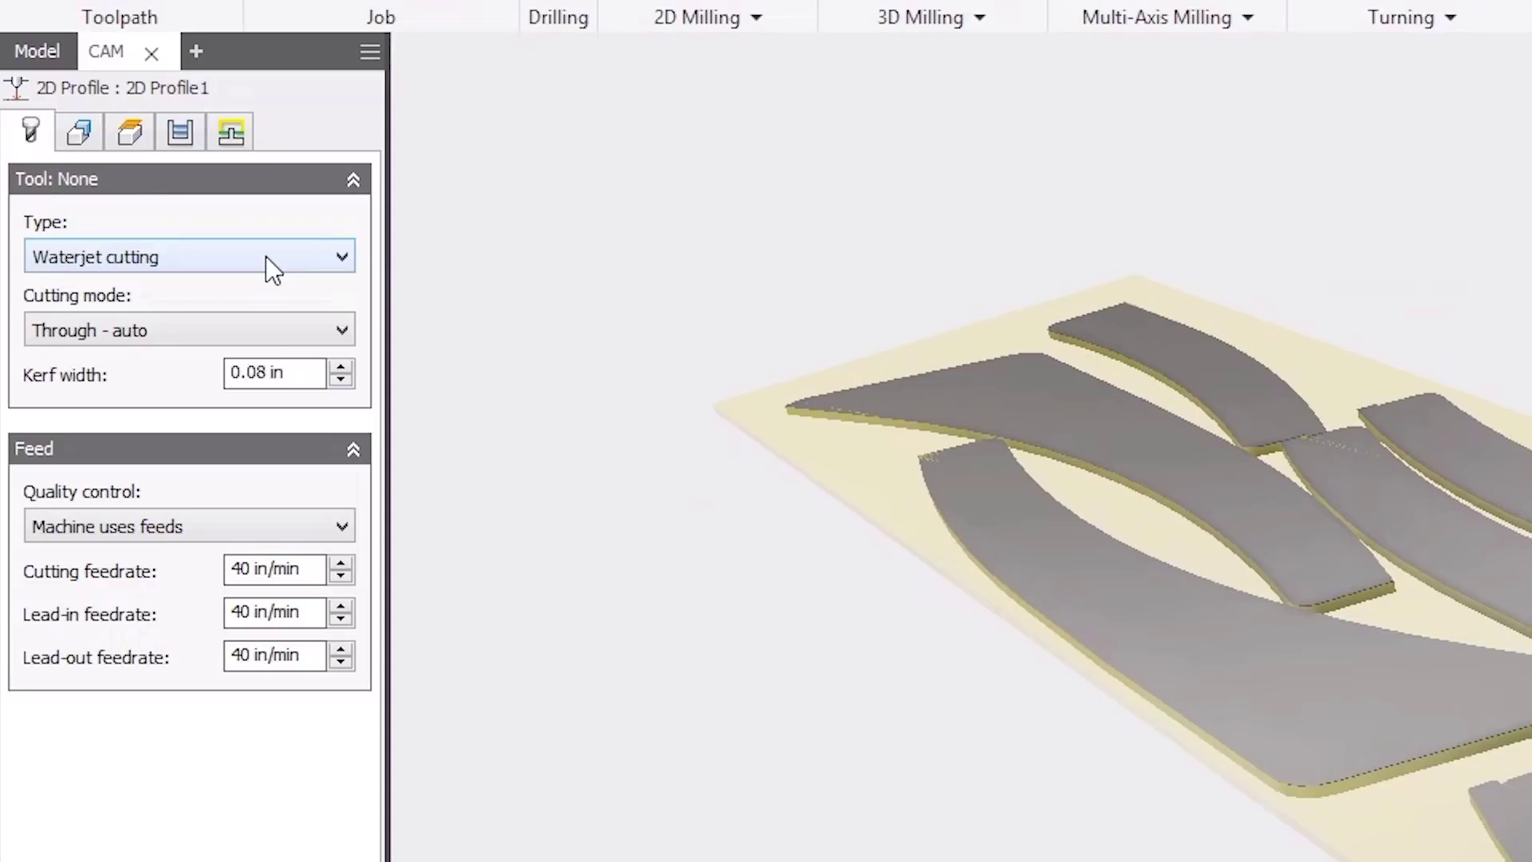
Switch the 2D profile cutting type to Laser cutting and accept the toolpath
click(133, 242)
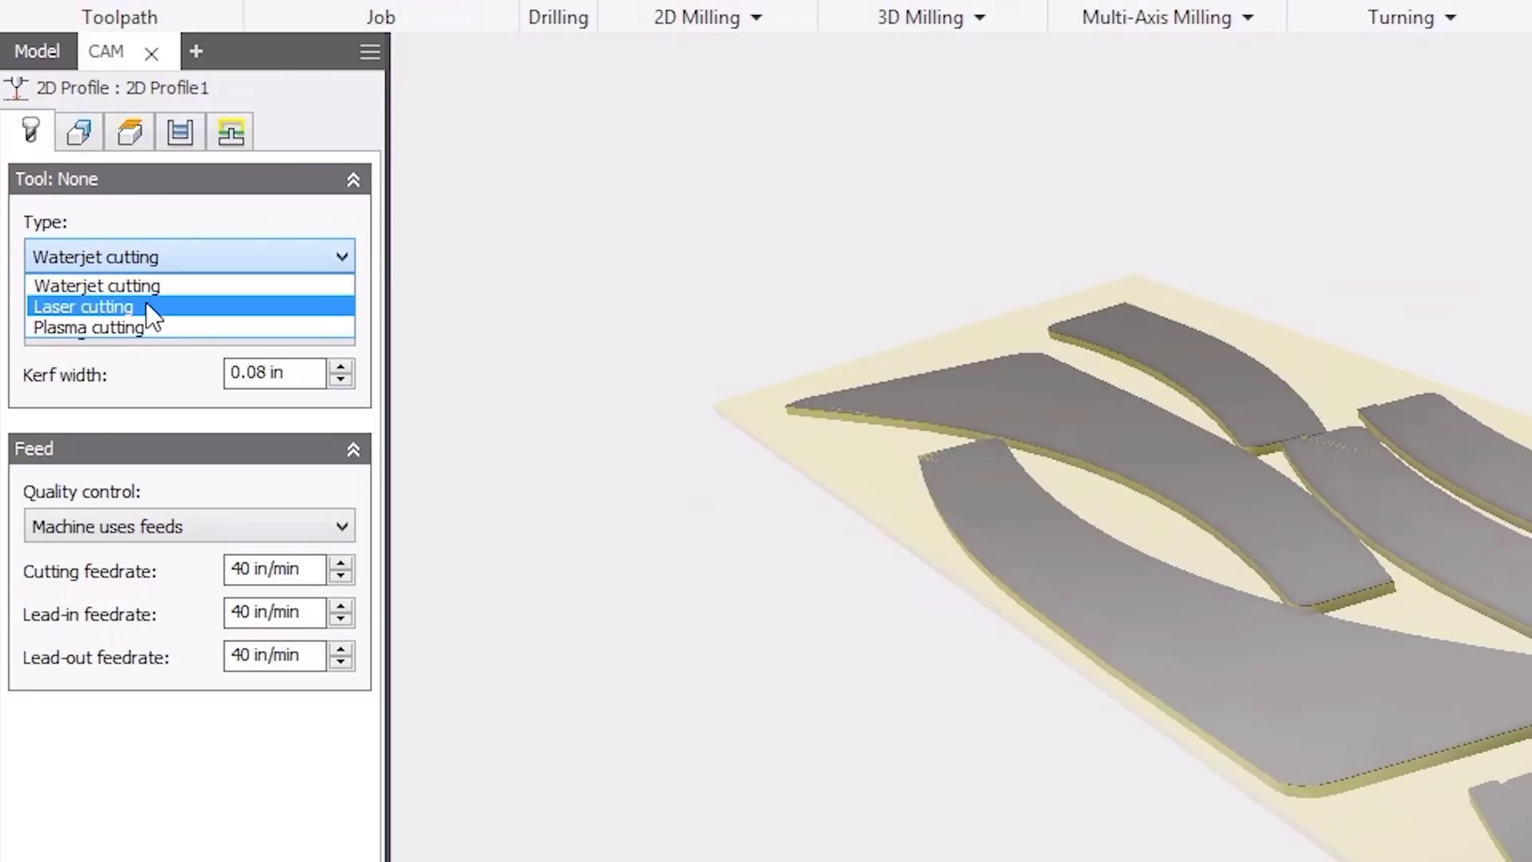
click(122, 307)
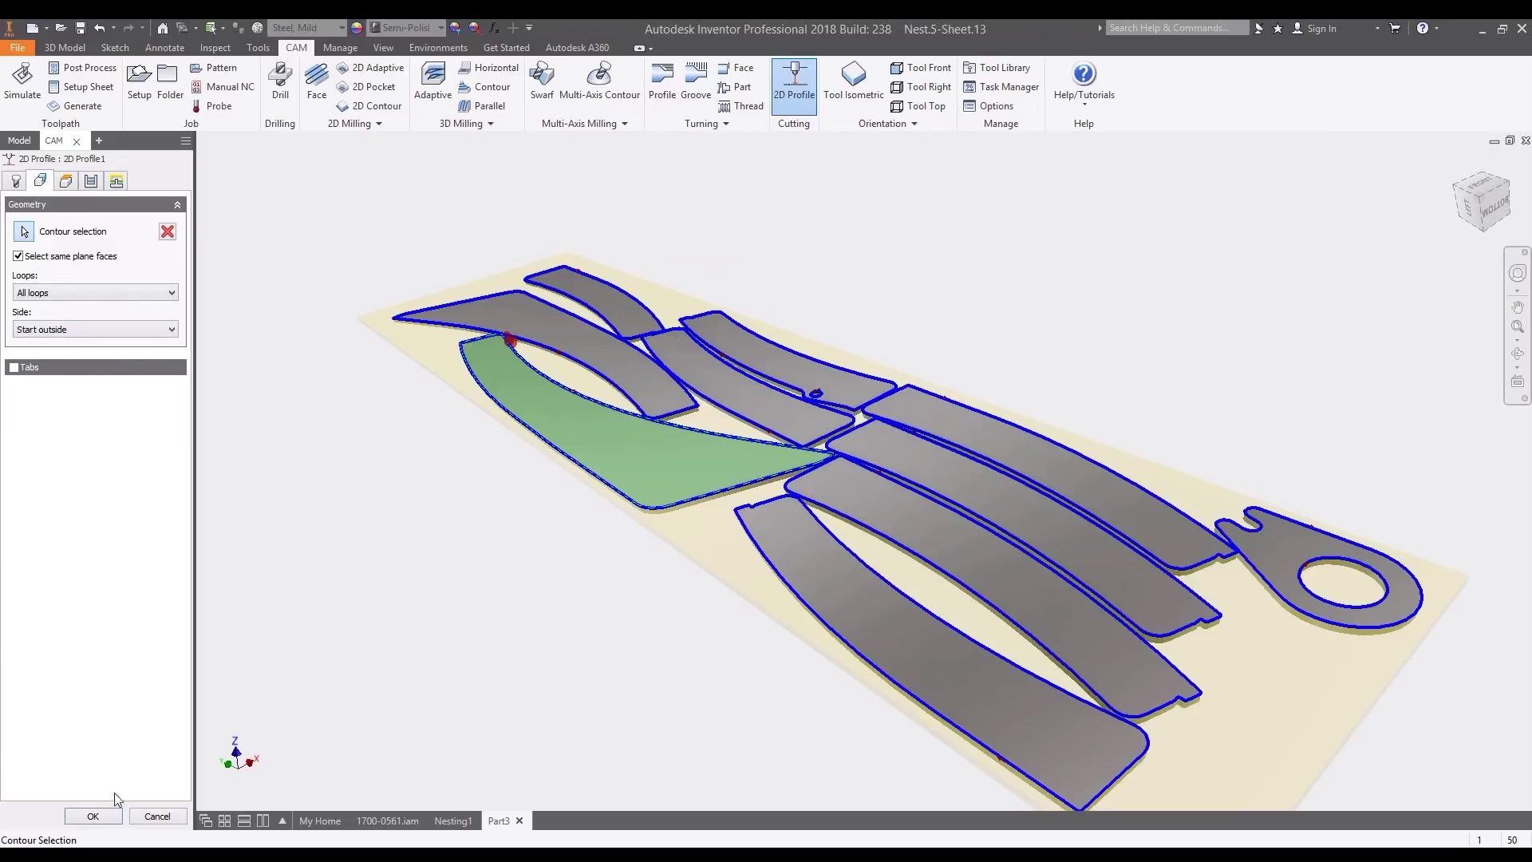
click(99, 812)
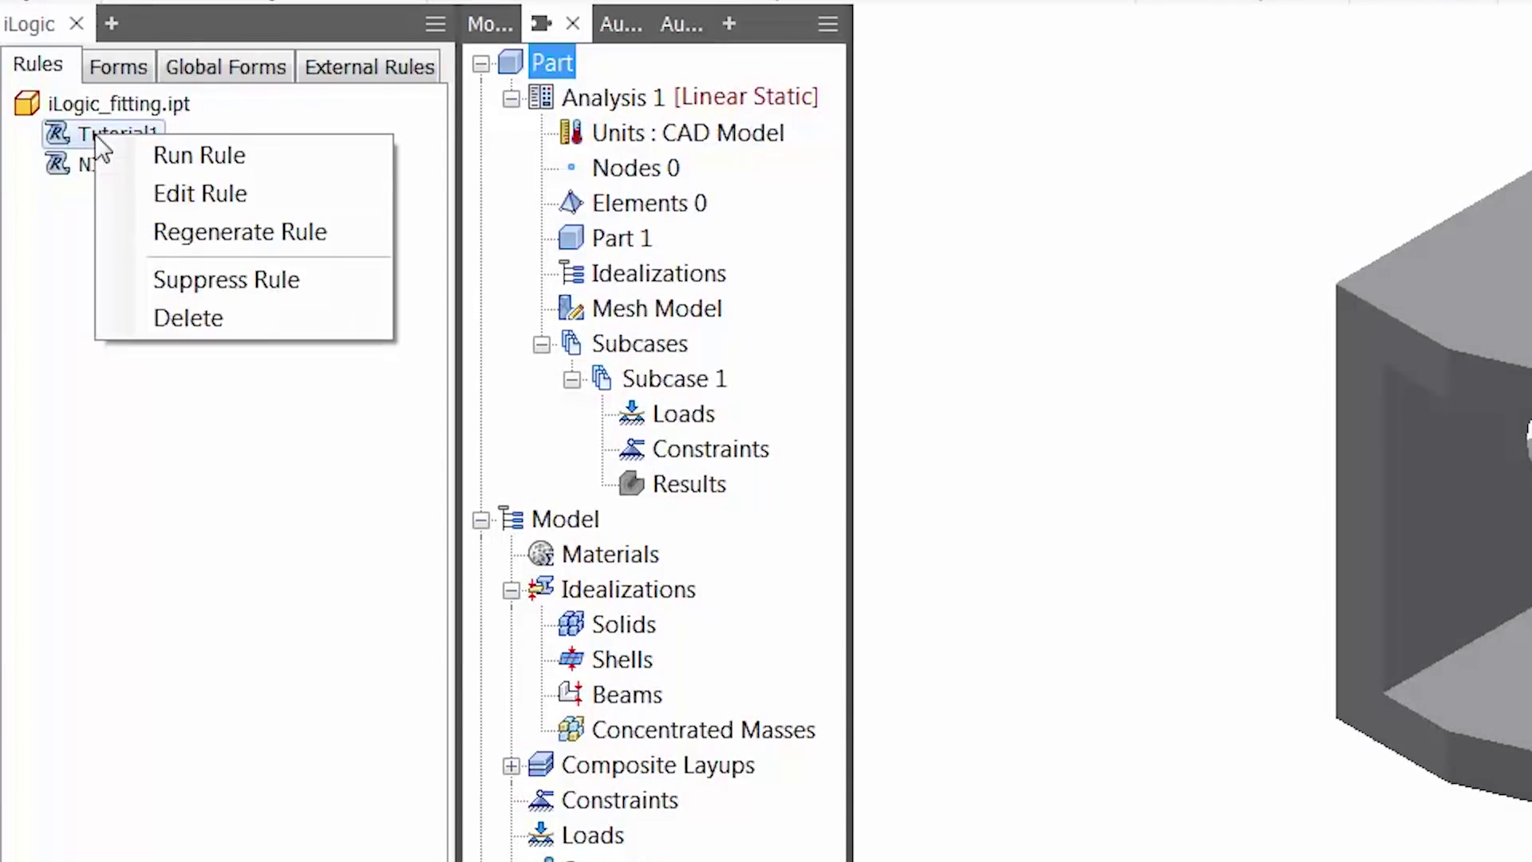
Open the Tutorial1 iLogic rule for editing
click(136, 182)
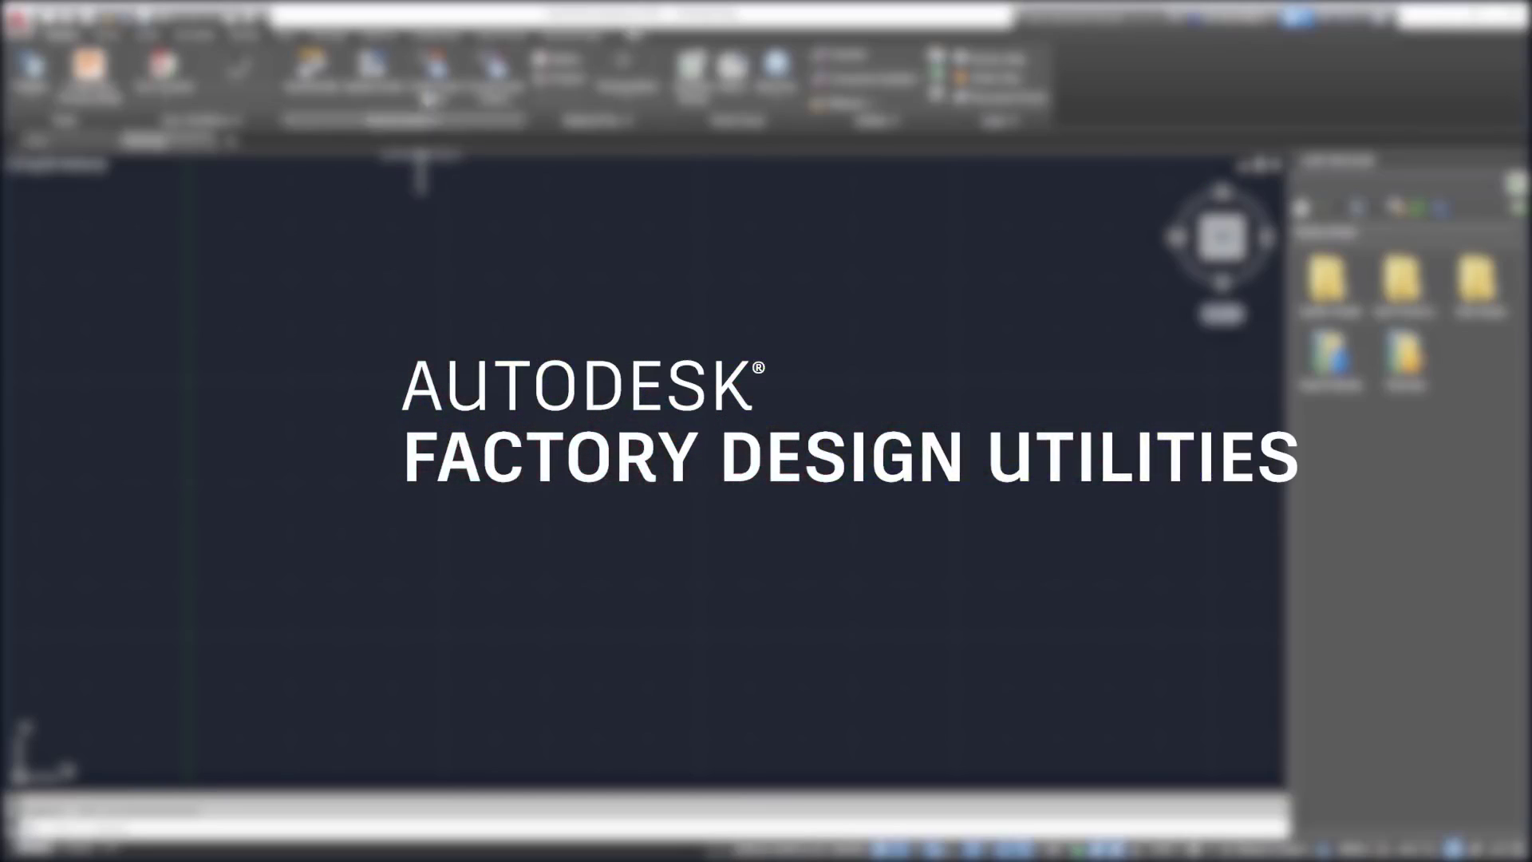
Build a new asset chain from a Straight Belt Conveyor asset, publishing to Asset Chains
click(431, 70)
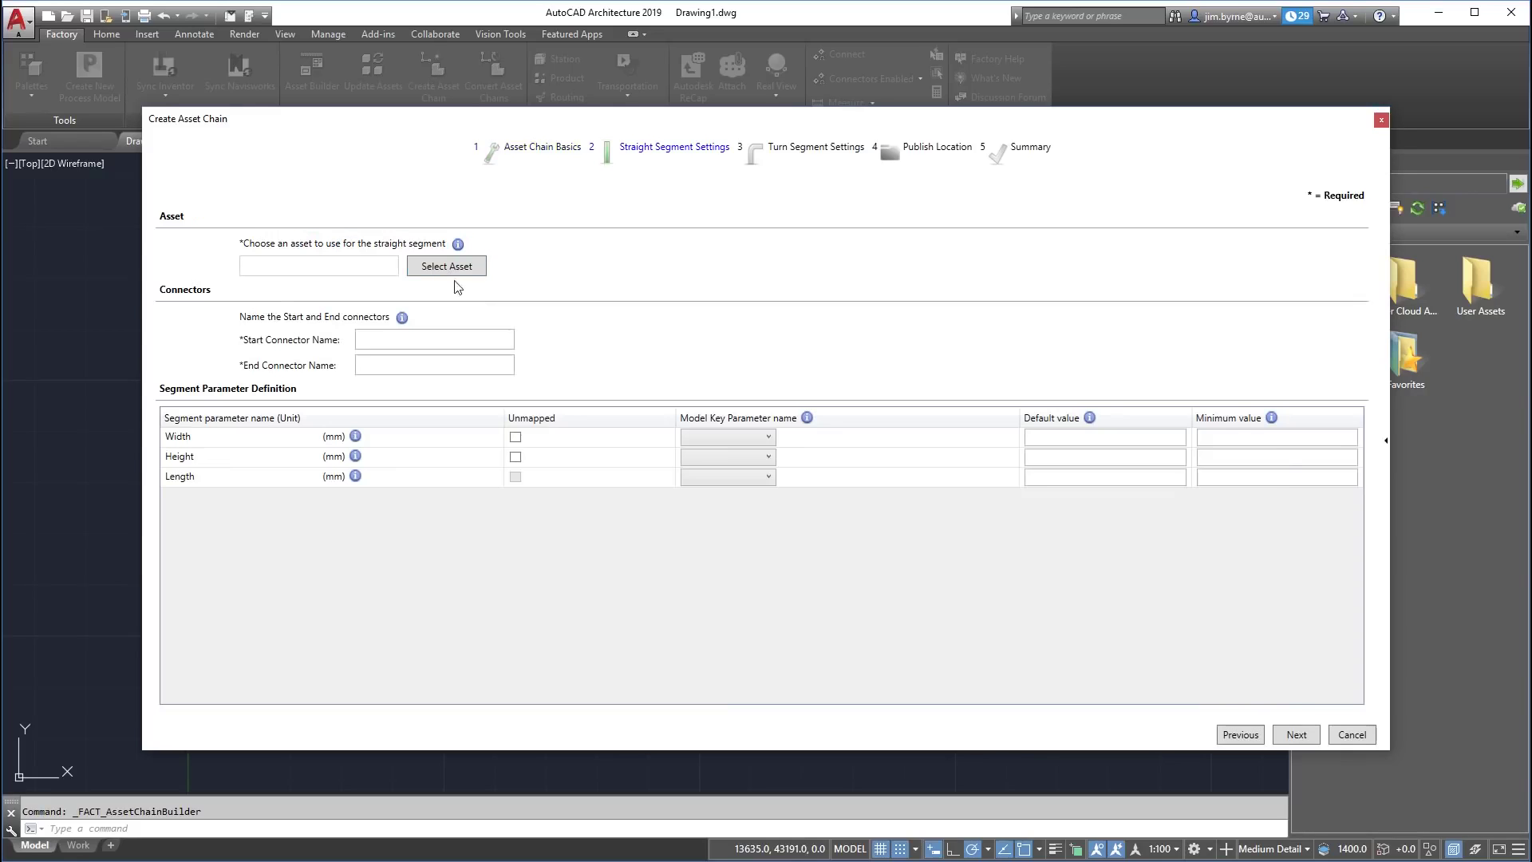
click(446, 271)
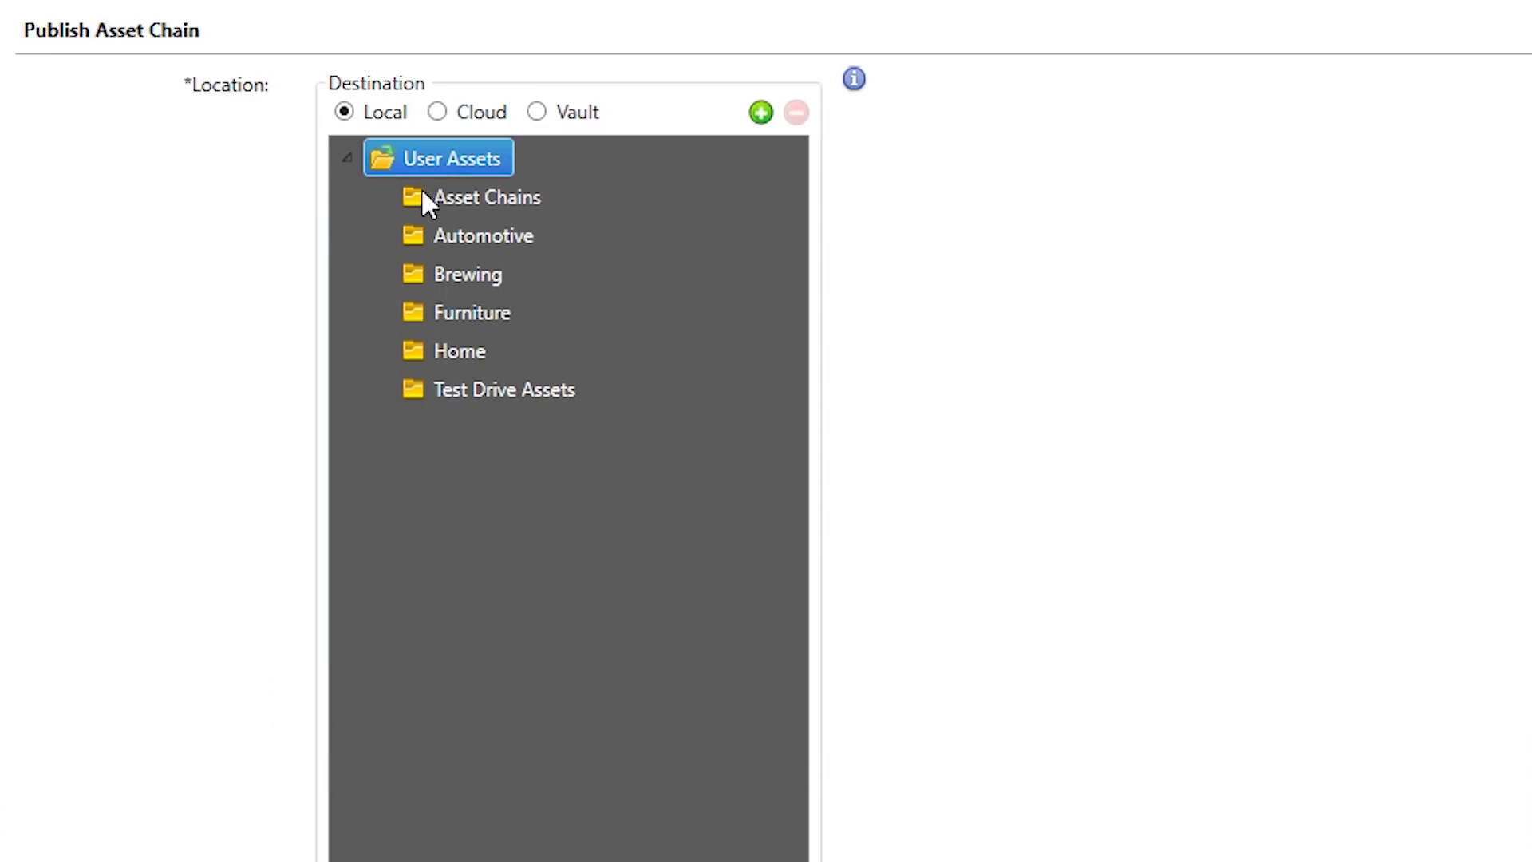
click(362, 300)
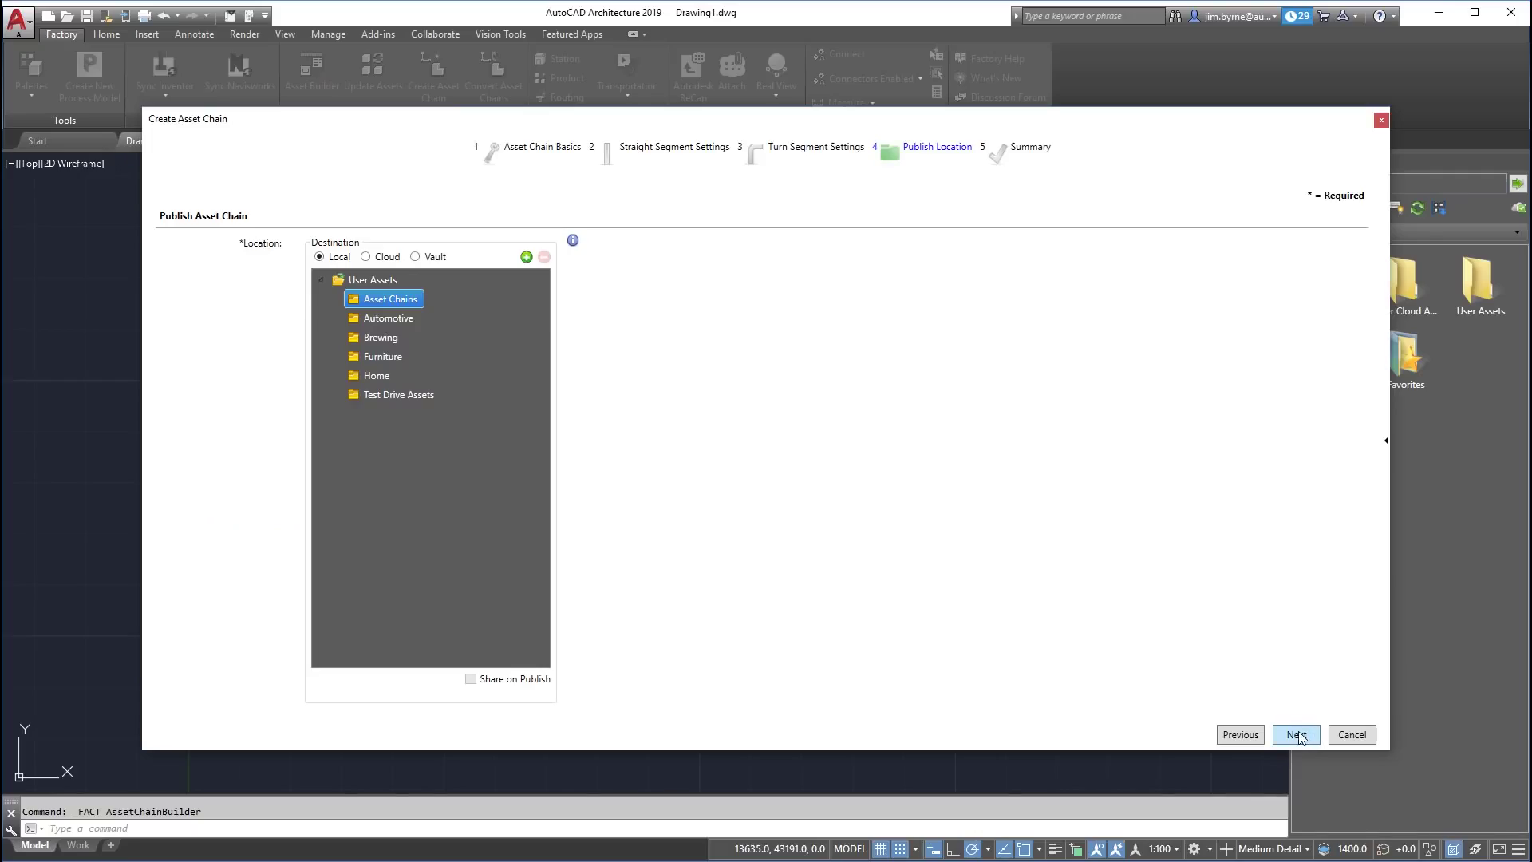
click(1296, 734)
Publish the asset chain, open the Asset Chains folder, and draw a first run of 733
click(1293, 732)
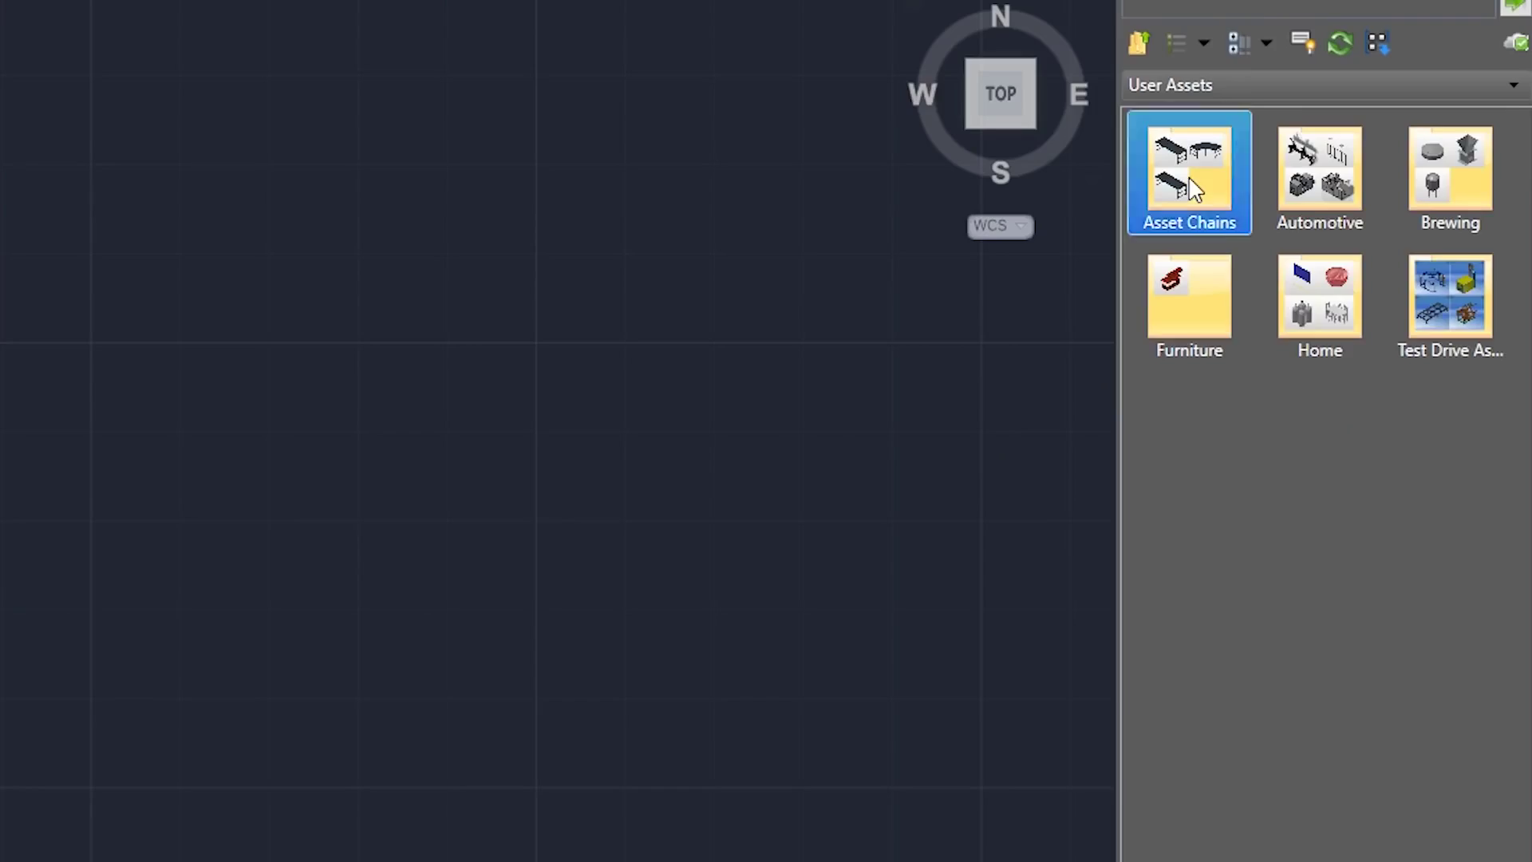
double_click(1333, 274)
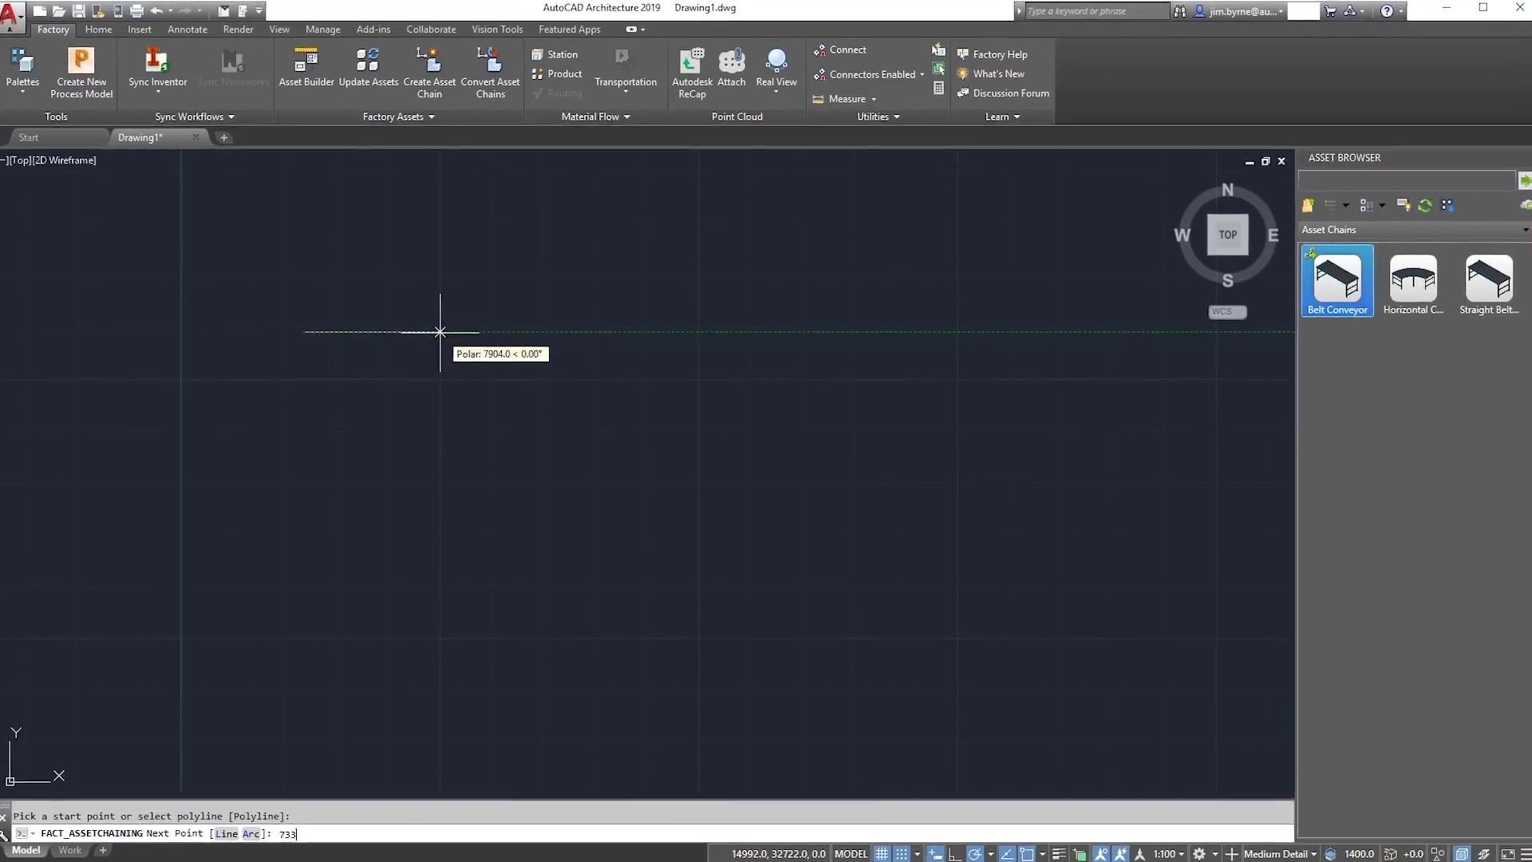
key(Return)
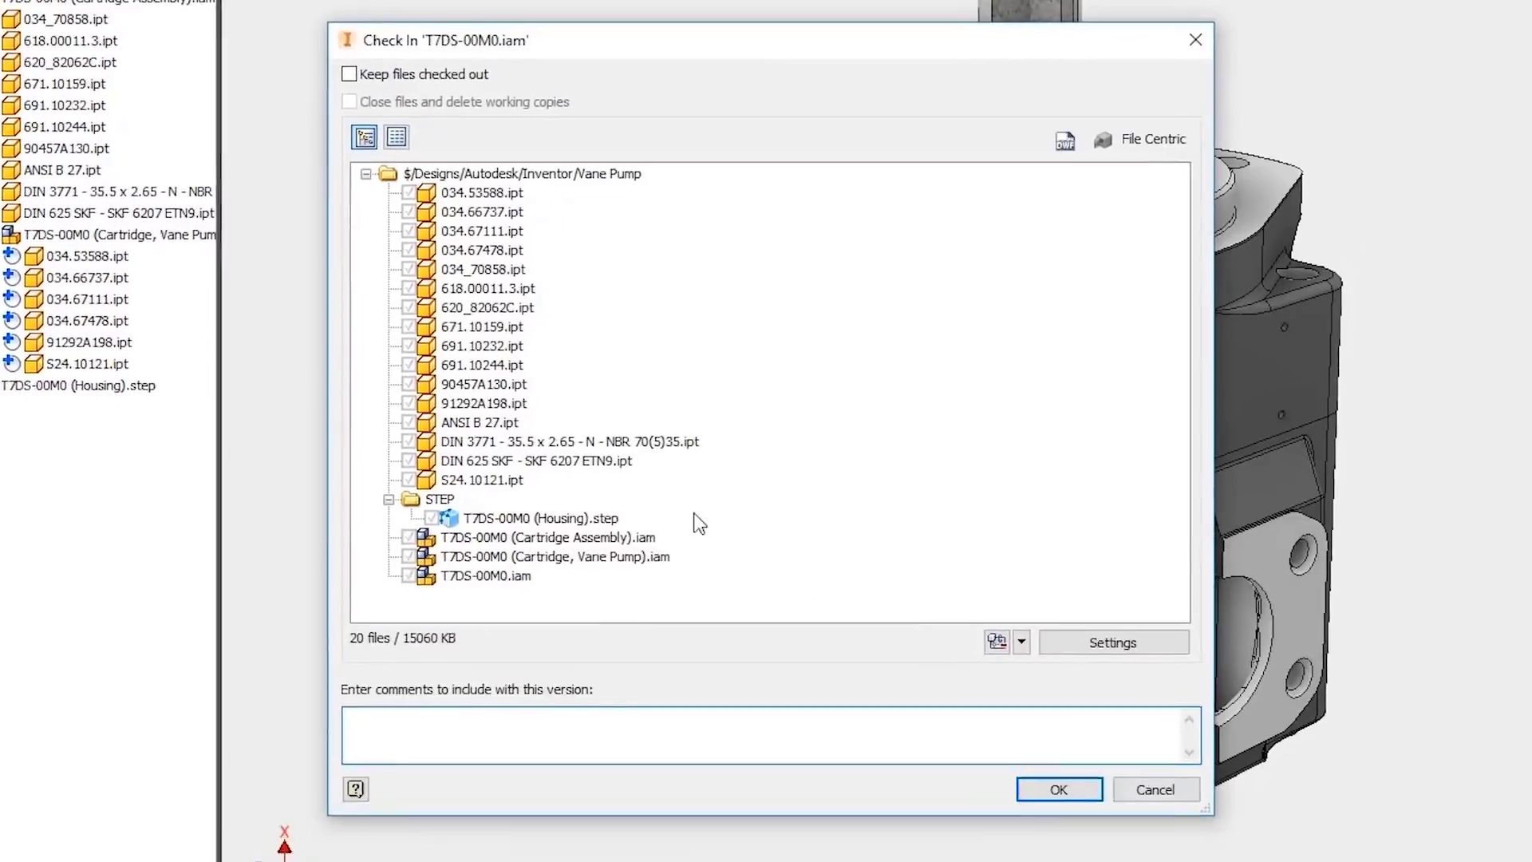
Confirm check-in of all T7DS-00M0.iam vane pump files (20 files, 15060 KB)
click(997, 740)
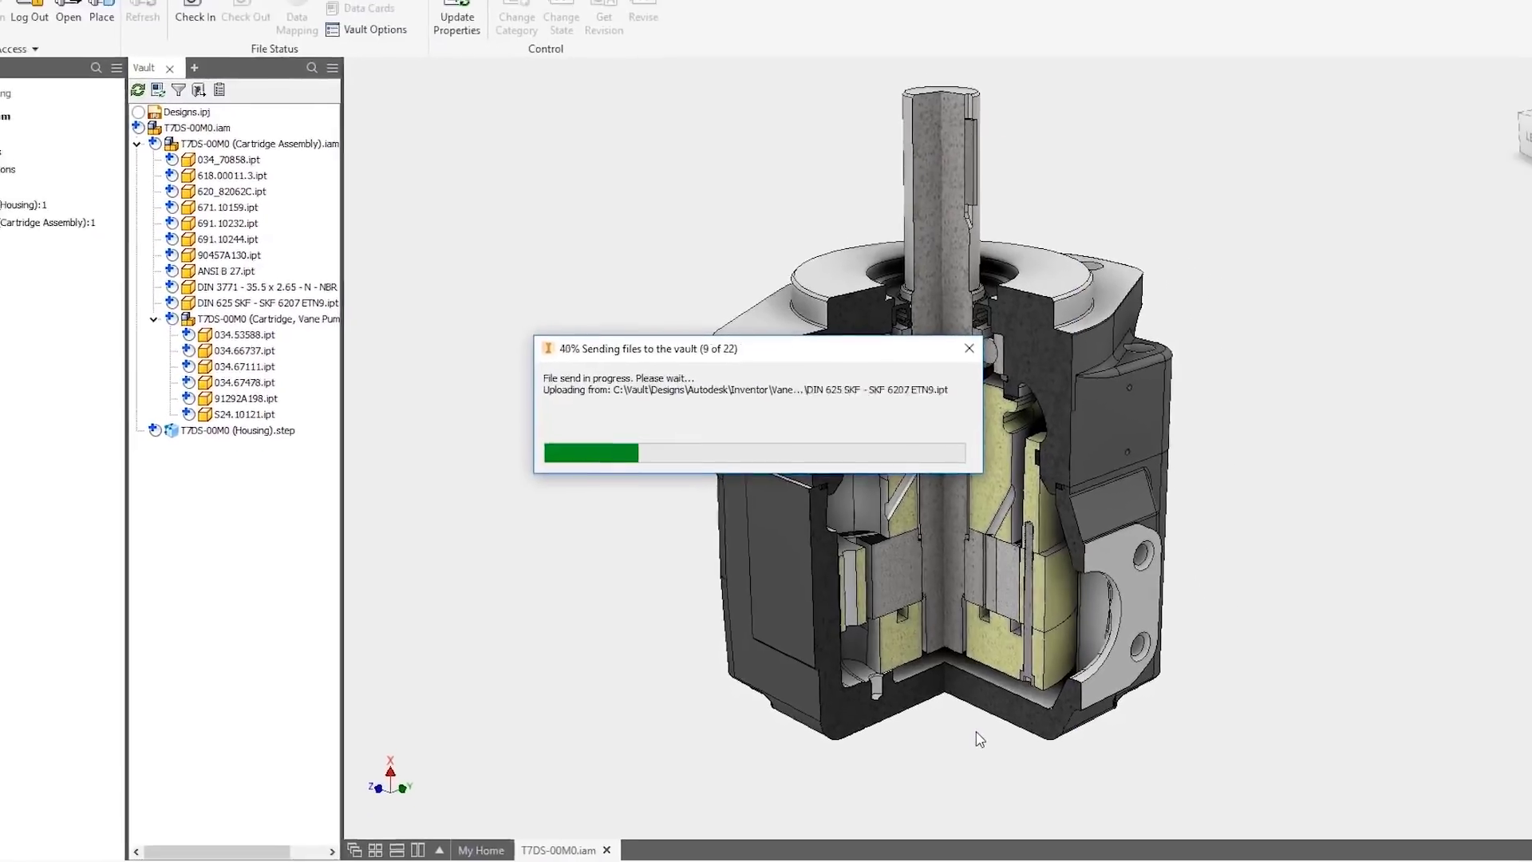